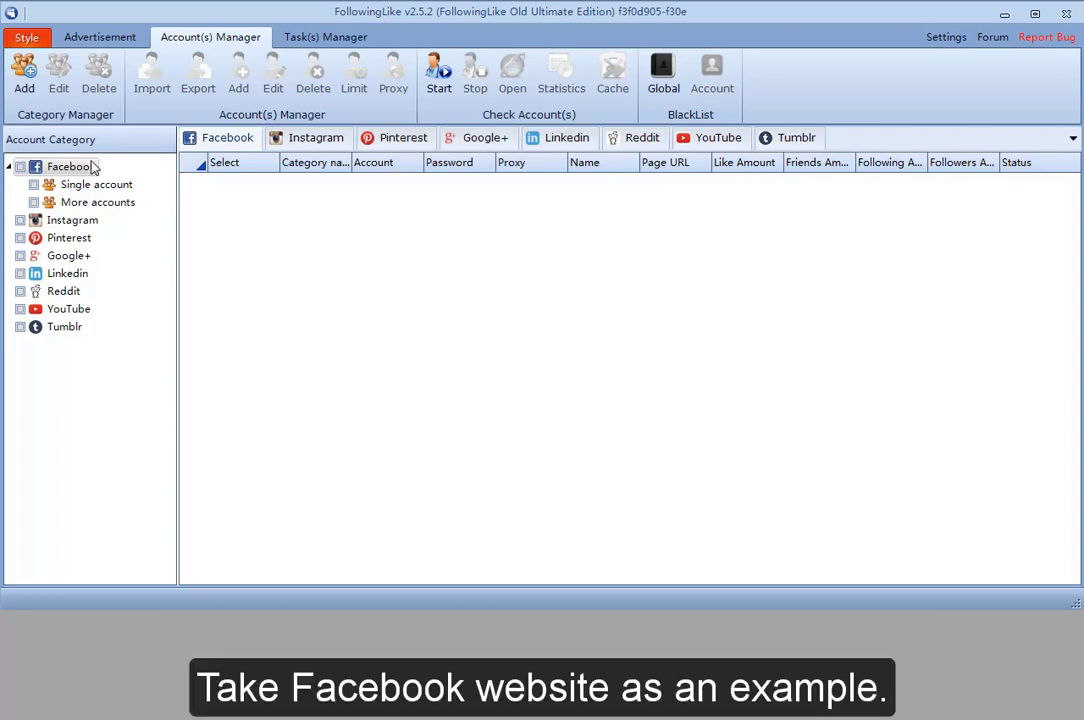
Step: List the Facebook Single account category and select the Test account
left_click(90, 167)
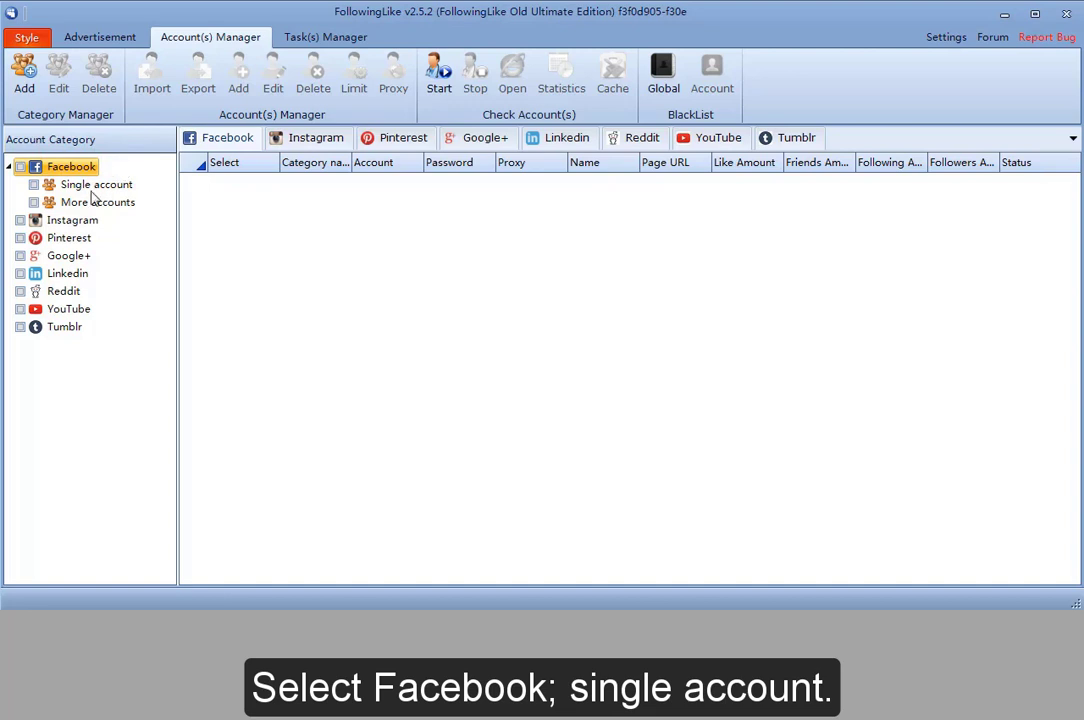
left_click(33, 185)
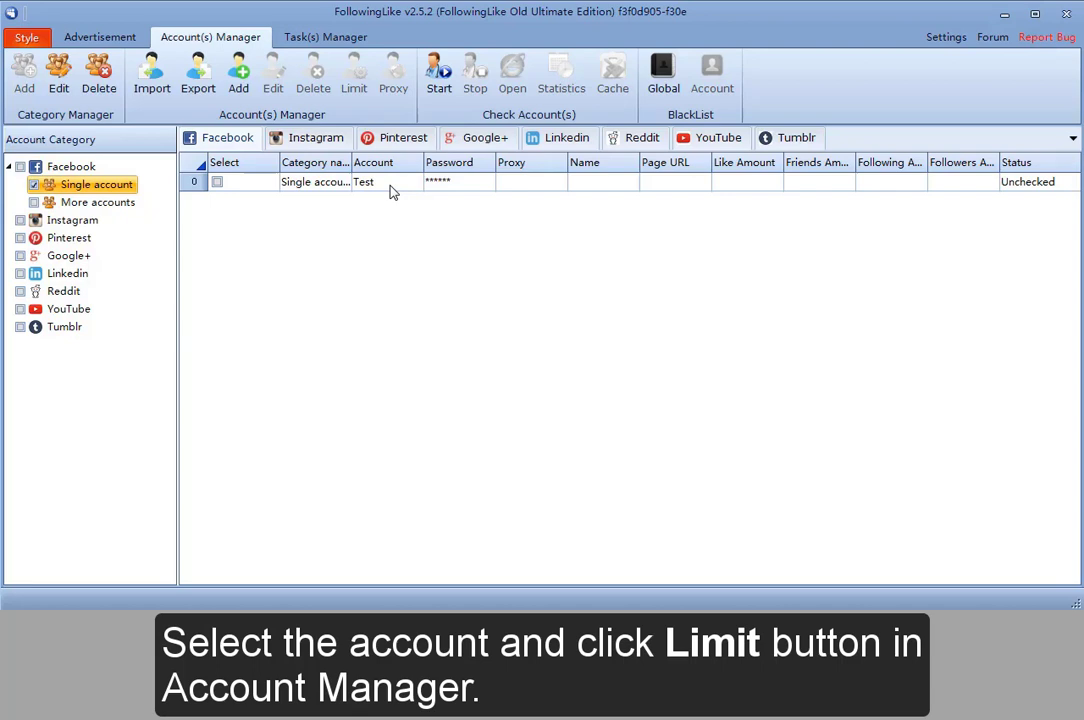
left_click(390, 188)
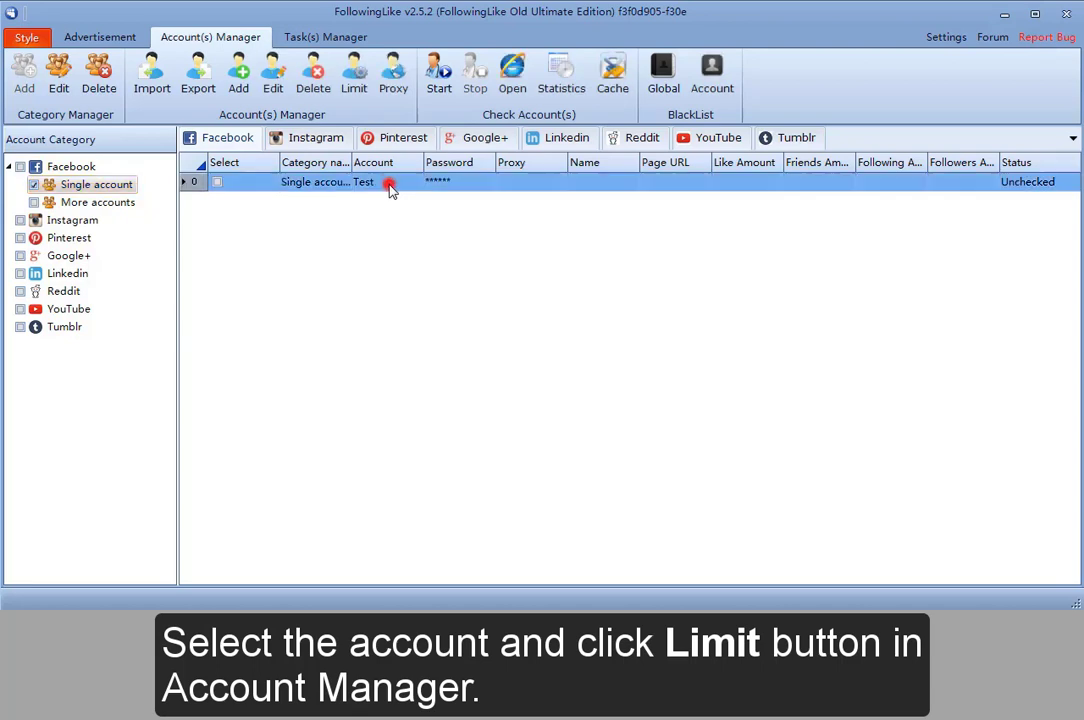
Step: Save the Test account's limits: 9999 max runs per 1 day, with 60–120 second intervals
left_click(352, 86)
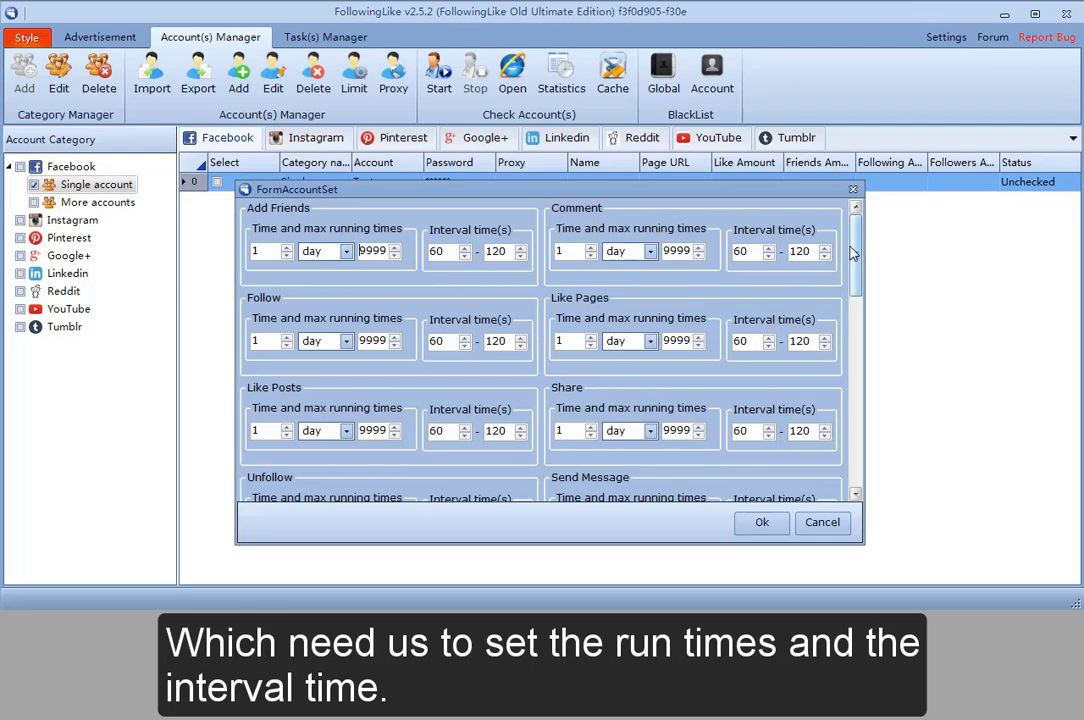
mouse_move(855, 248)
left_mouse_down()
mouse_move(858, 440)
mouse_move(852, 224)
left_mouse_up()
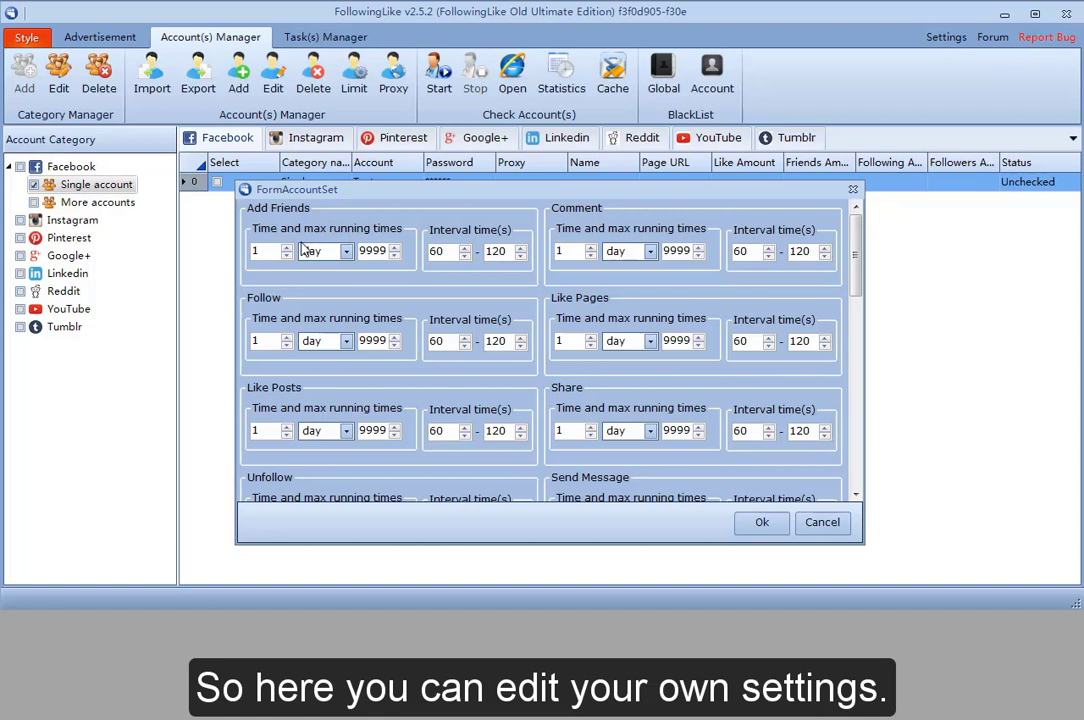
double_click(374, 252)
left_click(374, 253)
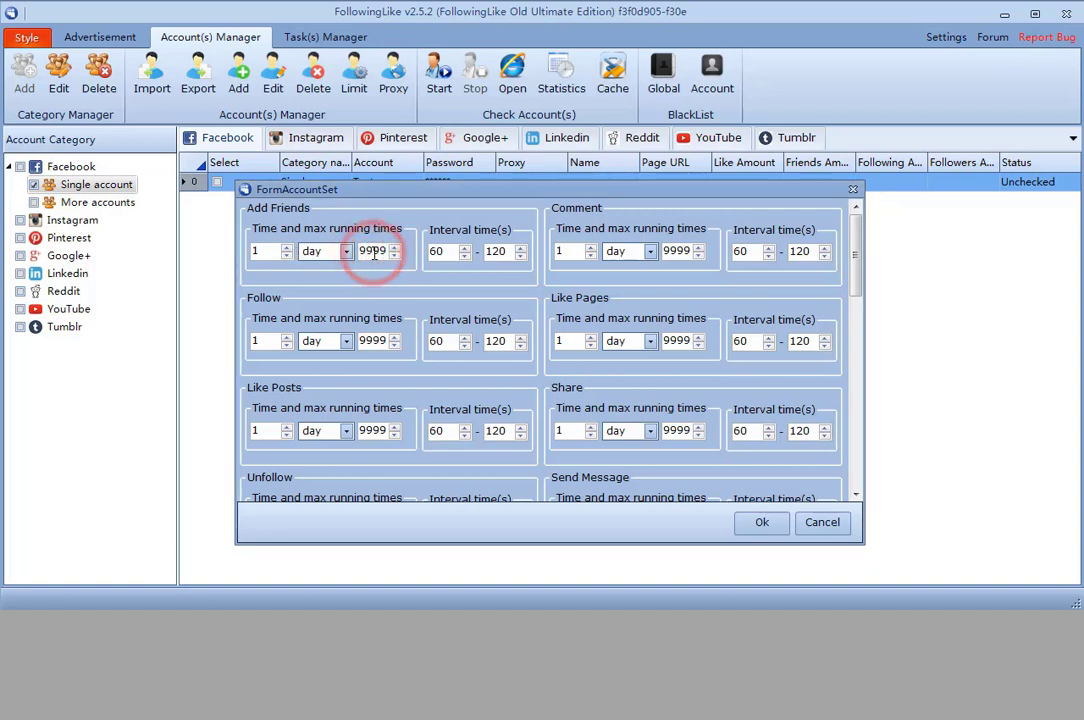
left_click(346, 251)
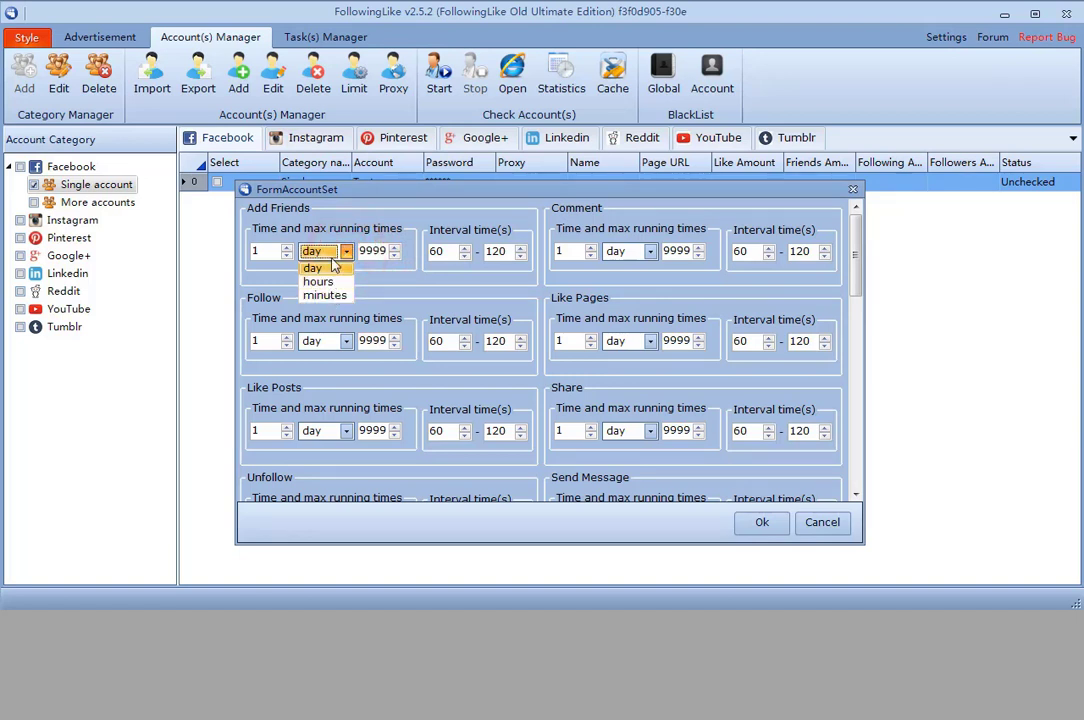
left_click(344, 255)
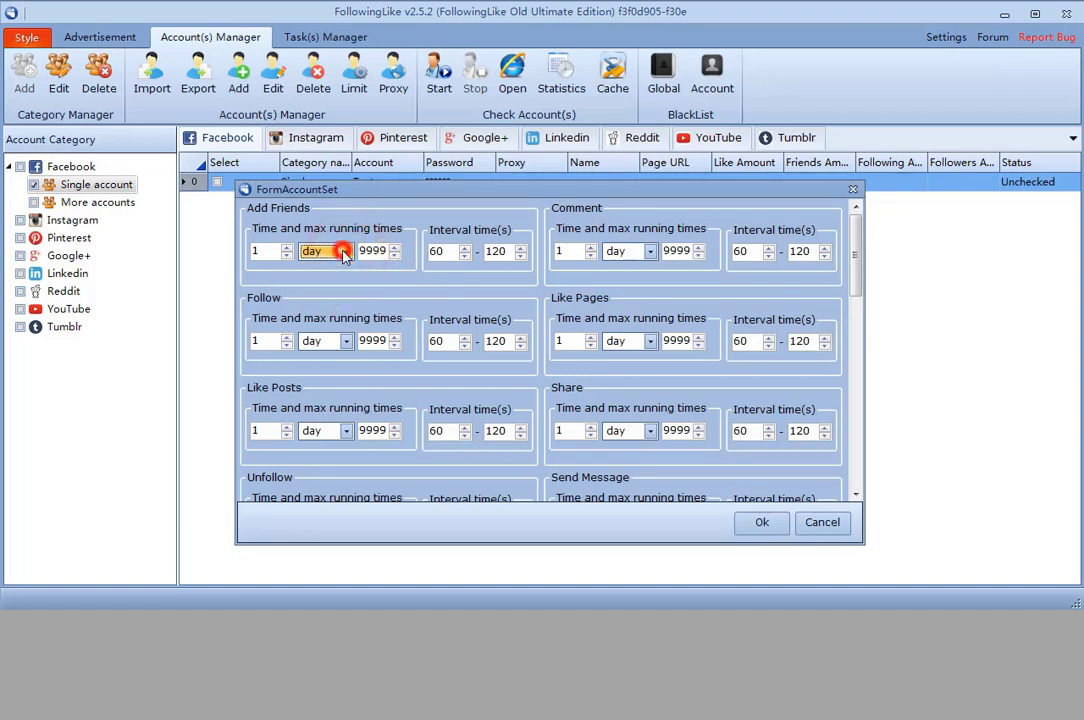
left_click(447, 251)
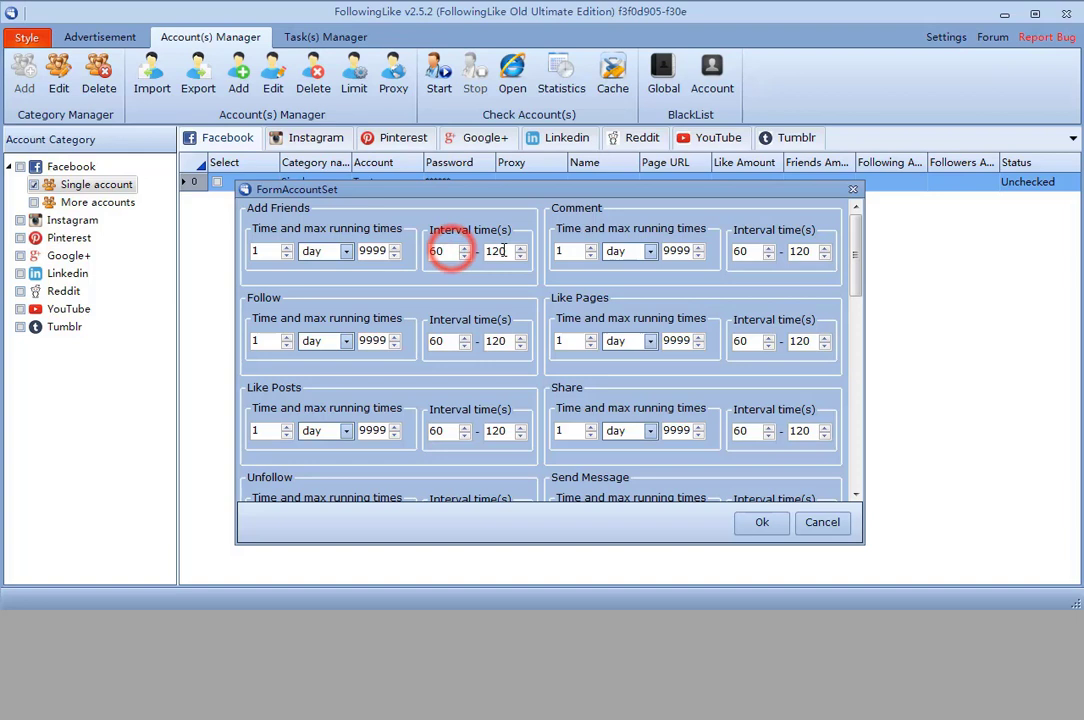
double_click(434, 252)
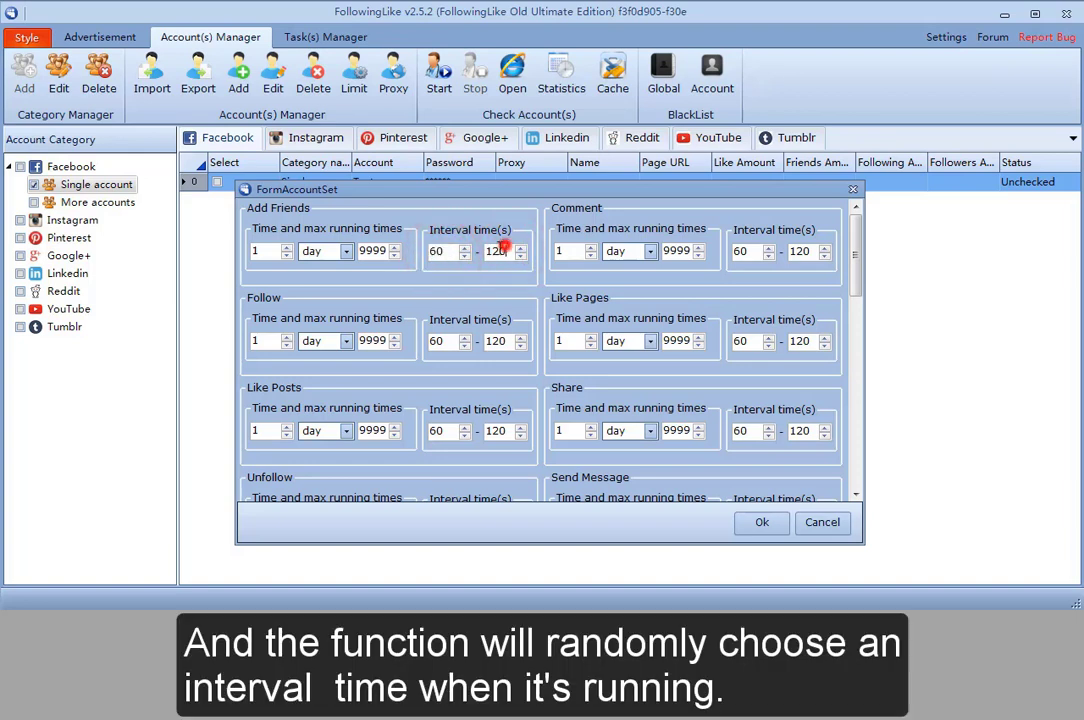
left_click(504, 250)
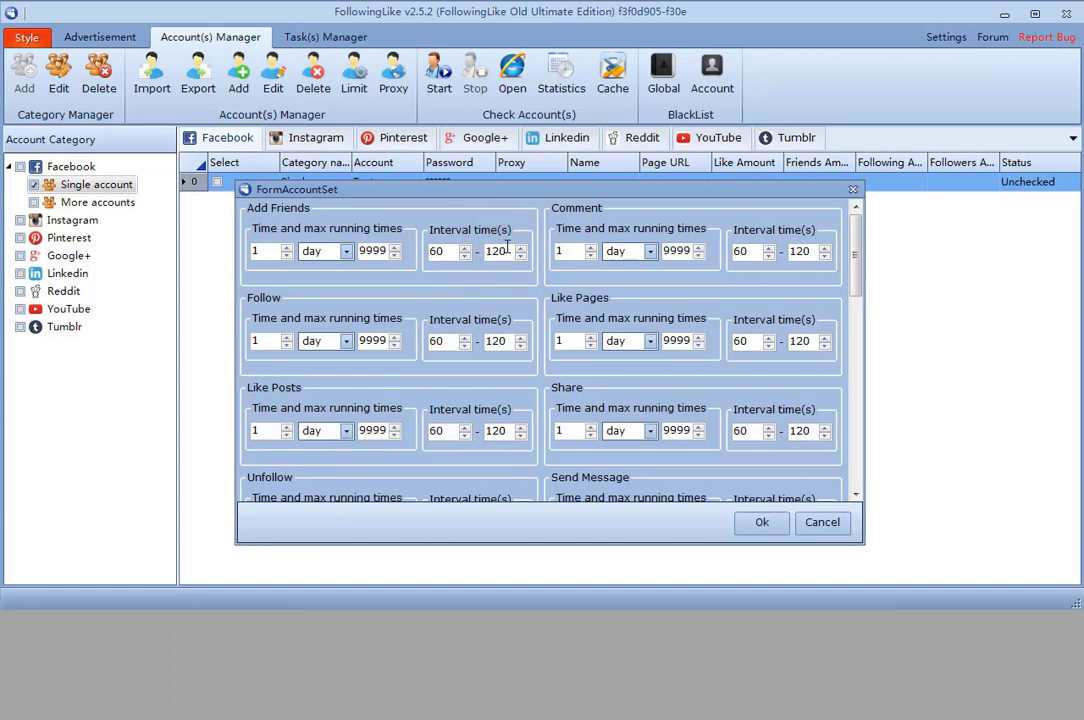
left_click(762, 523)
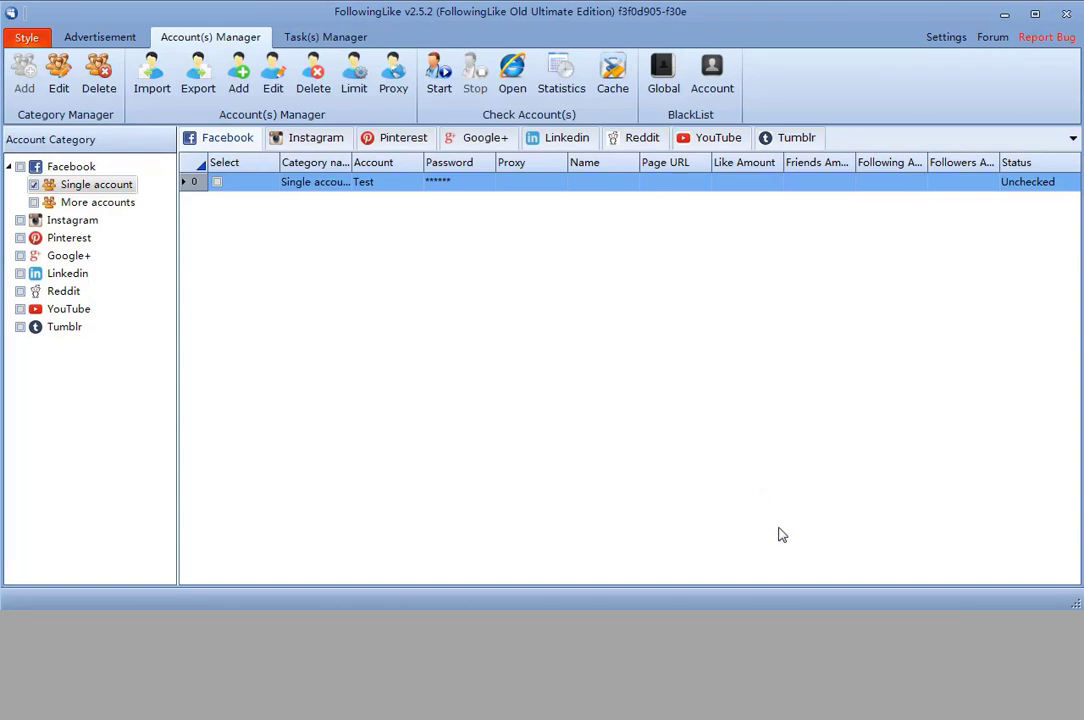
Step: Show only the More accounts category and select all thirteen of its accounts
left_click(34, 202)
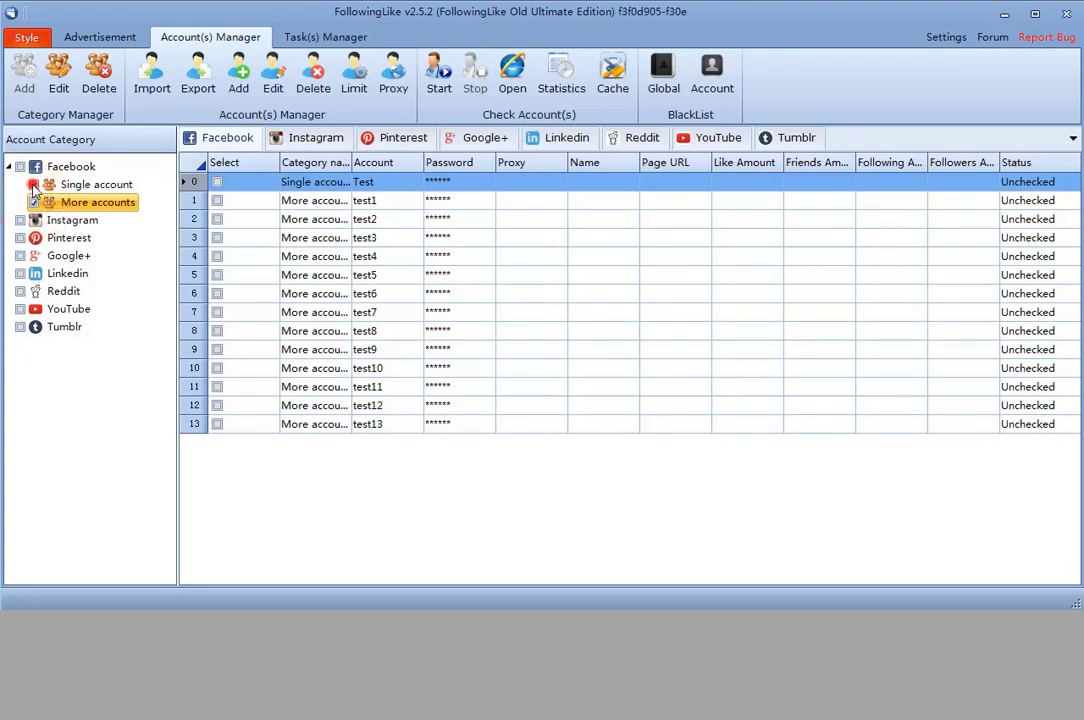
left_click(33, 185)
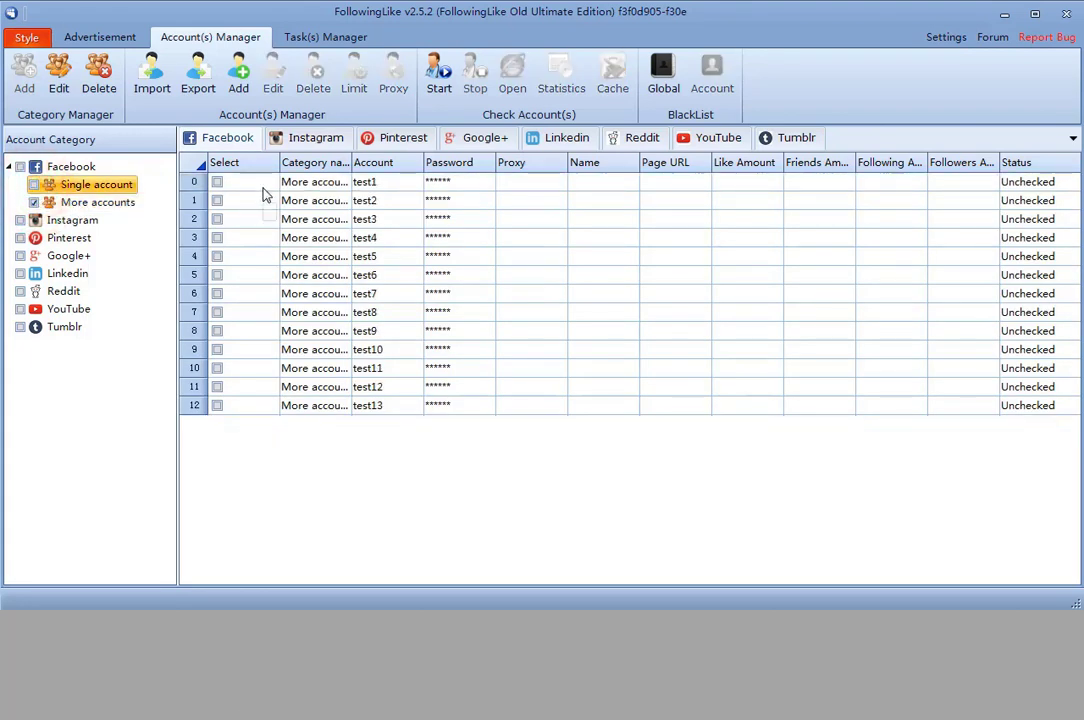
left_click(197, 168)
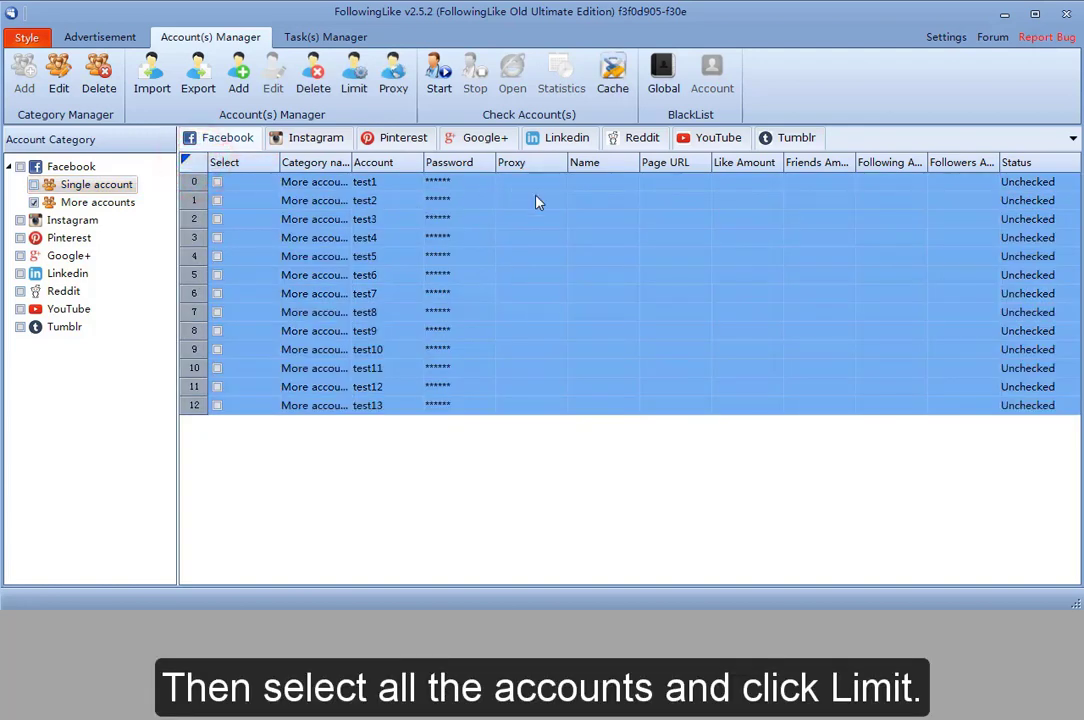
Step: Set the Add Friends maximum interval to 200 seconds for the selected accounts and save
left_click(353, 92)
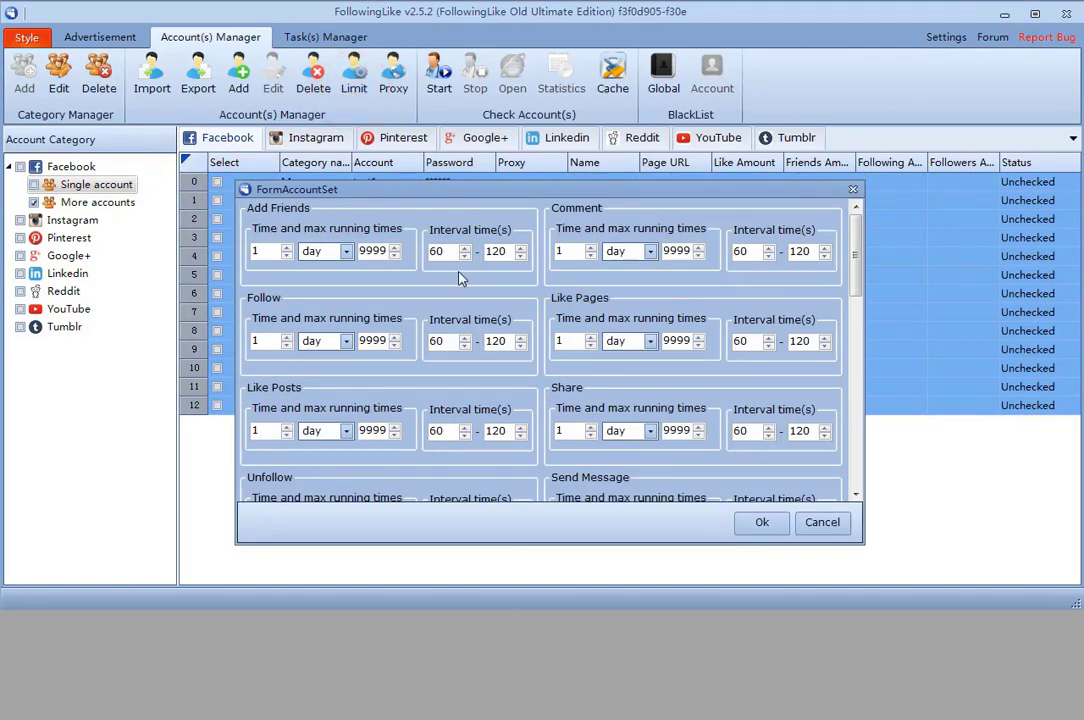
double_click(491, 252)
type("200")
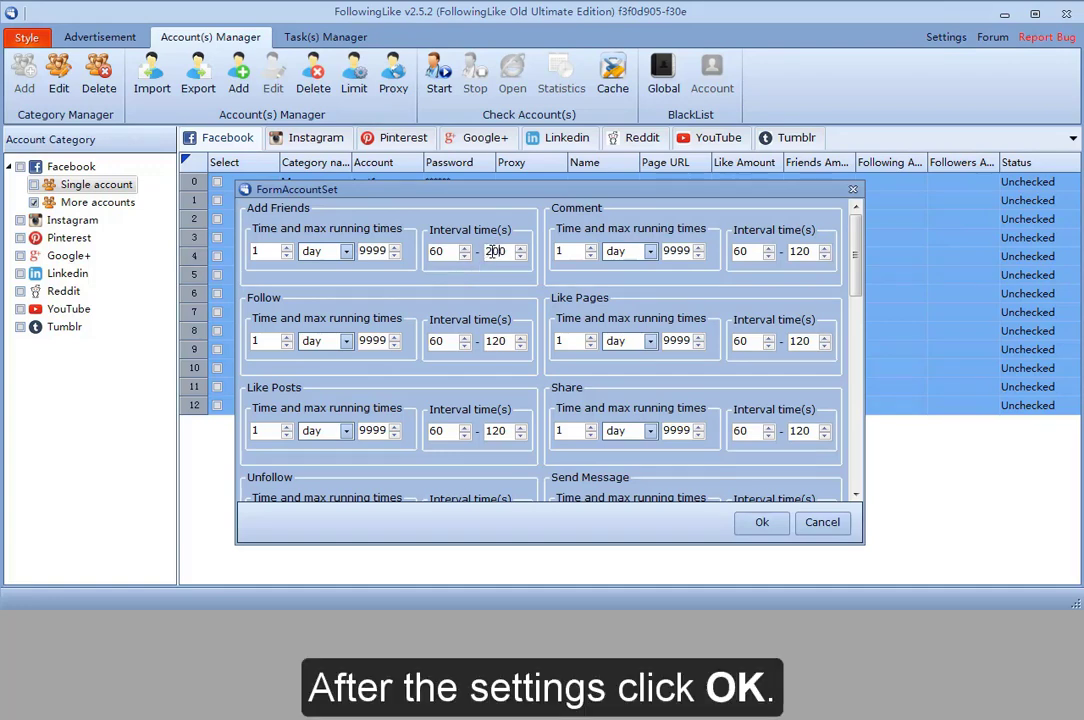
left_click(750, 525)
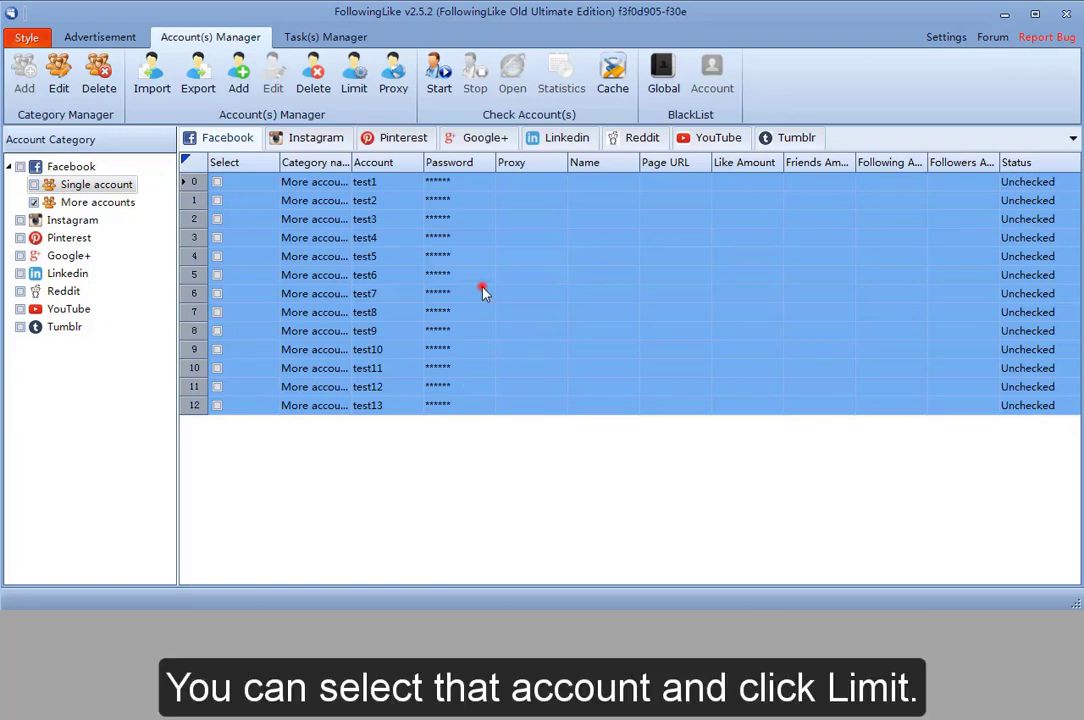
Step: Select only test7 and save its limits with the 200-second maximum Add Friends interval
left_click(486, 293)
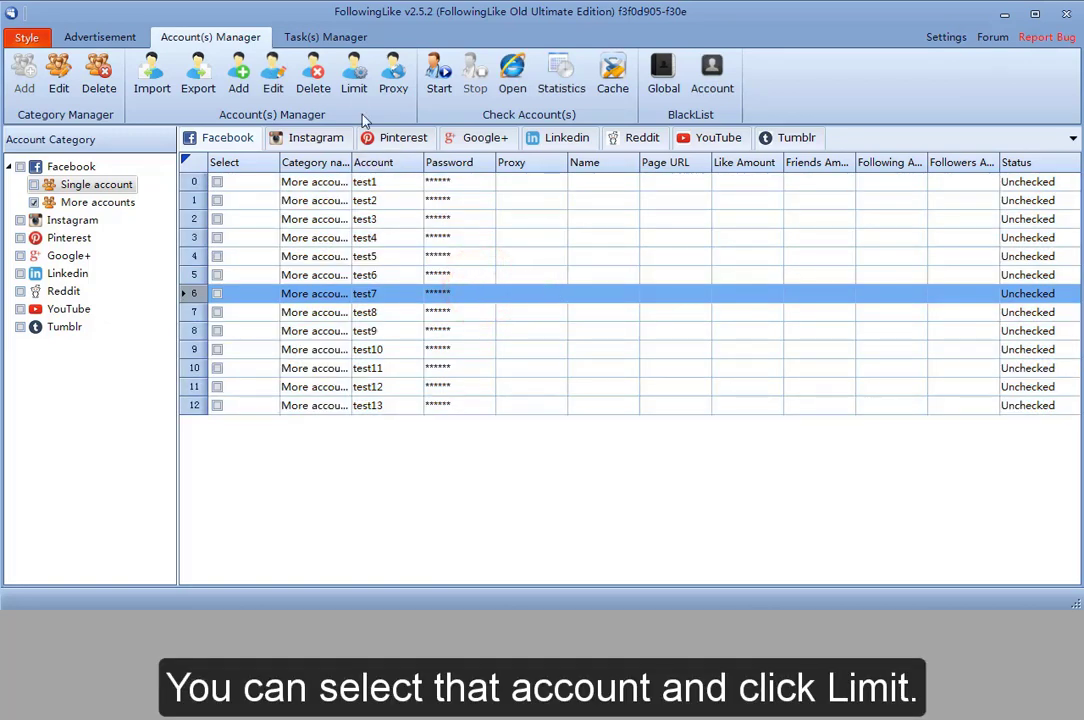
left_click(355, 82)
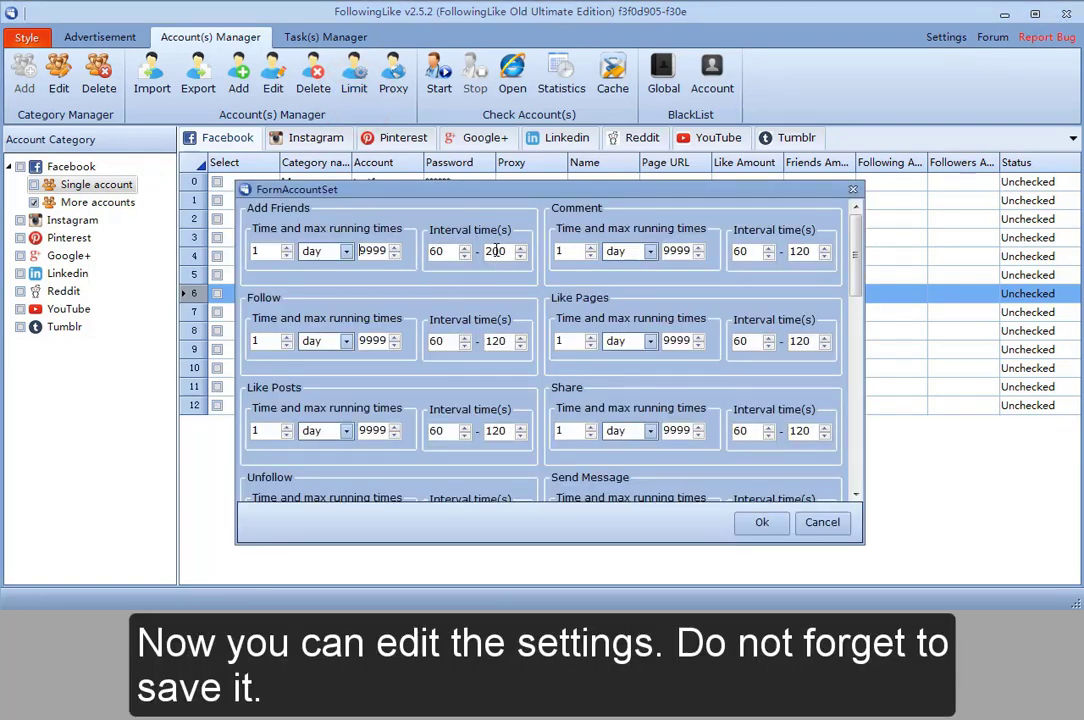
left_click_drag(494, 250, 476, 251)
left_click(757, 522)
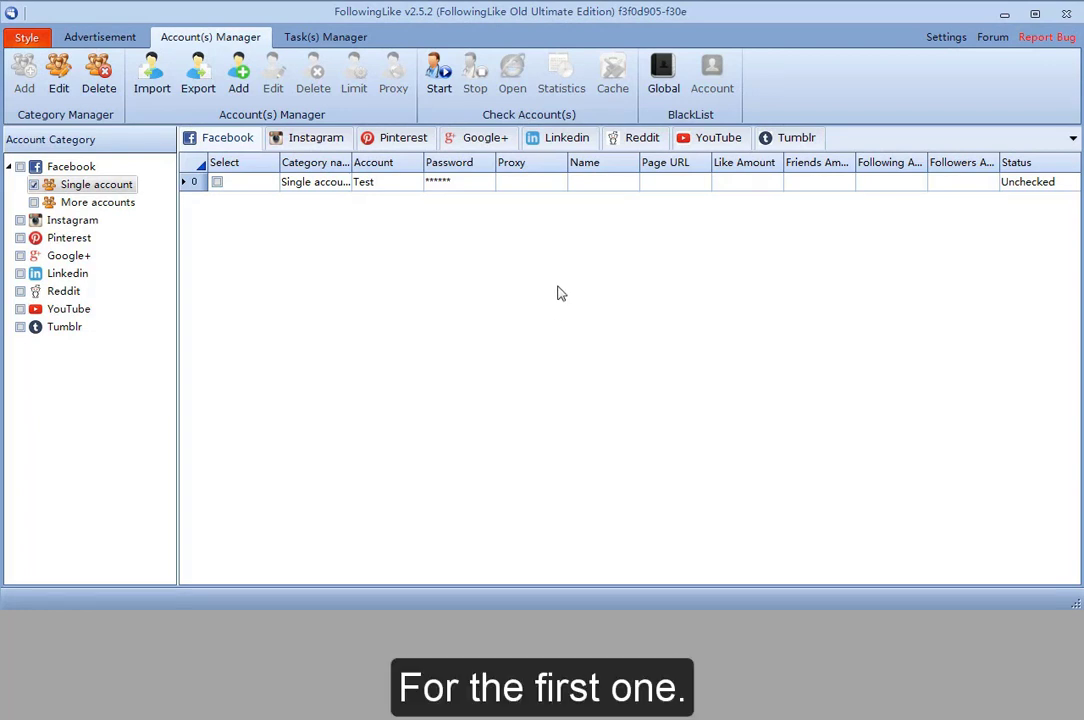
left_click(442, 183)
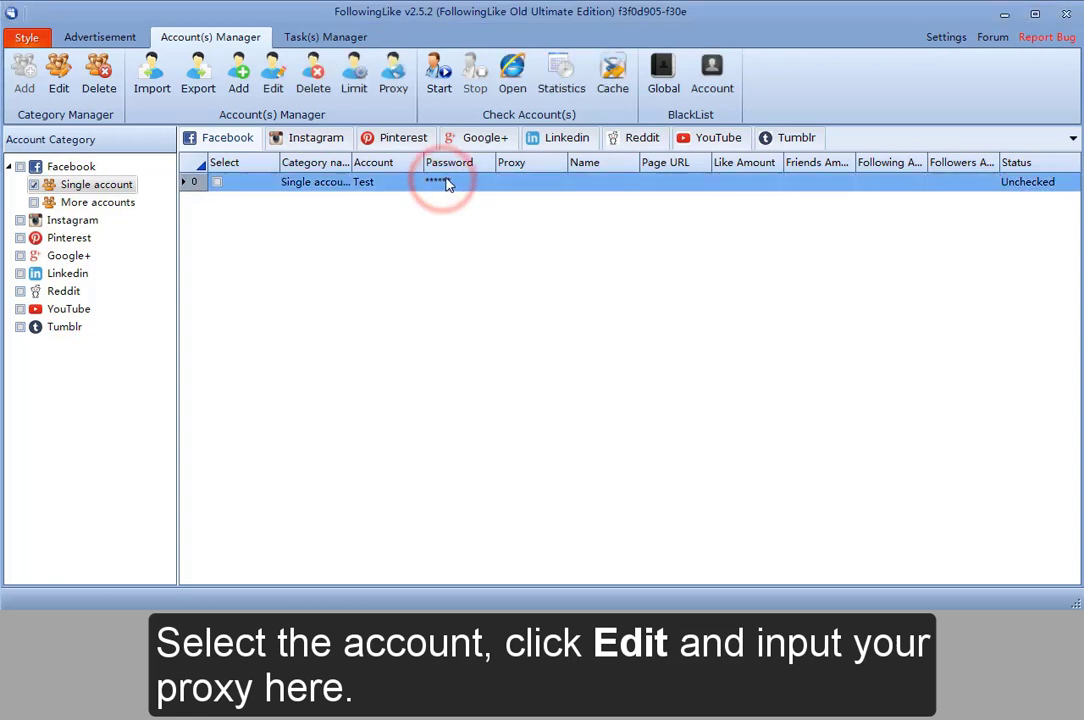
left_click(276, 90)
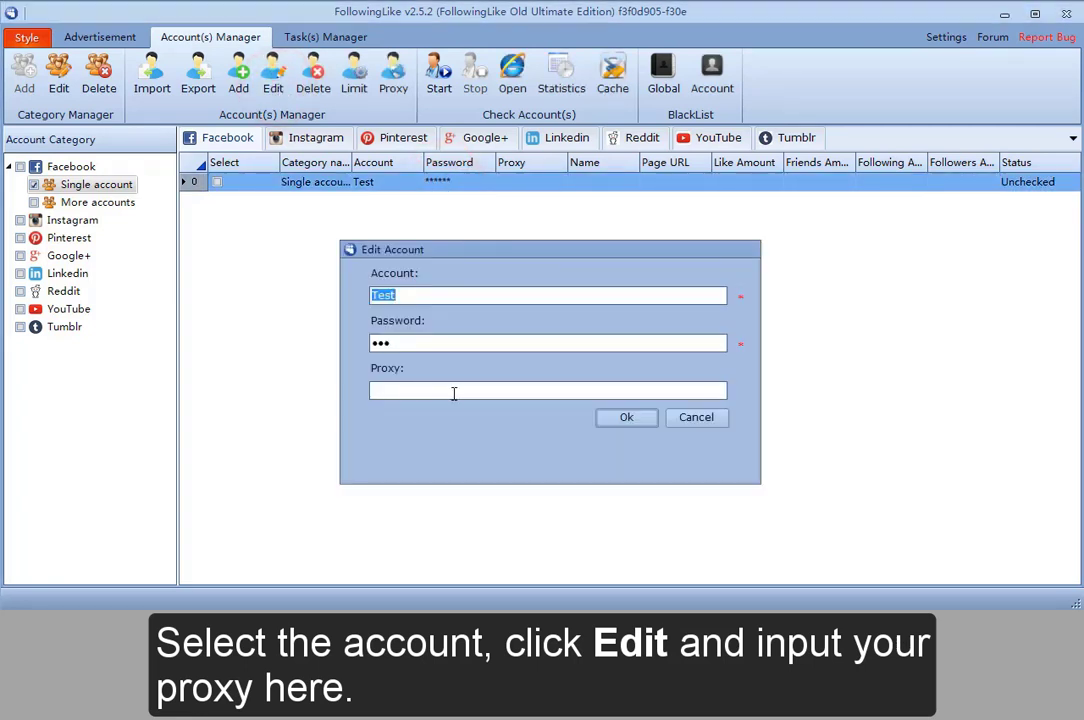
left_click(450, 390)
left_click(624, 417)
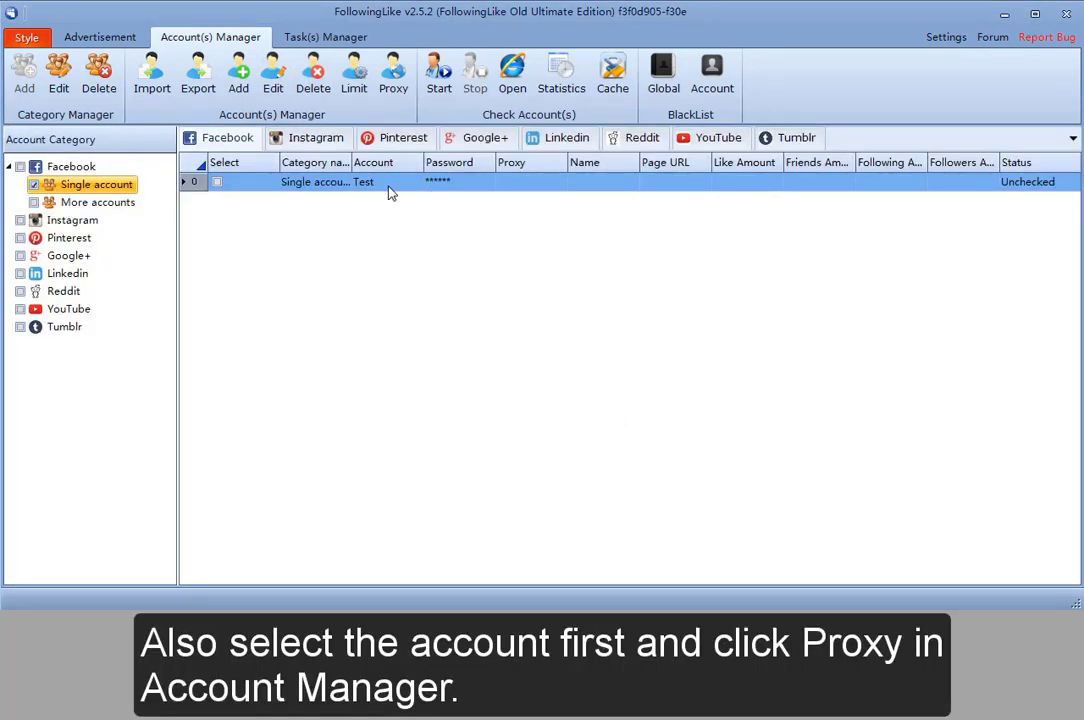
left_click(388, 186)
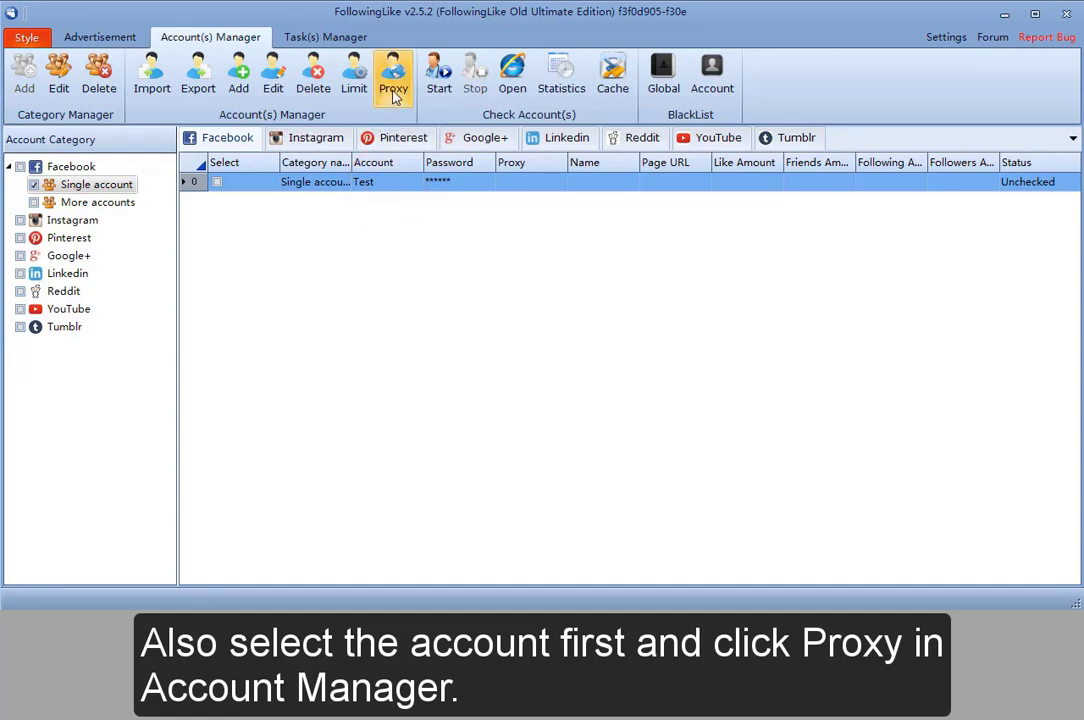
Step: Paste a proxy address with its login credentials and add it to the proxy list
left_click(394, 90)
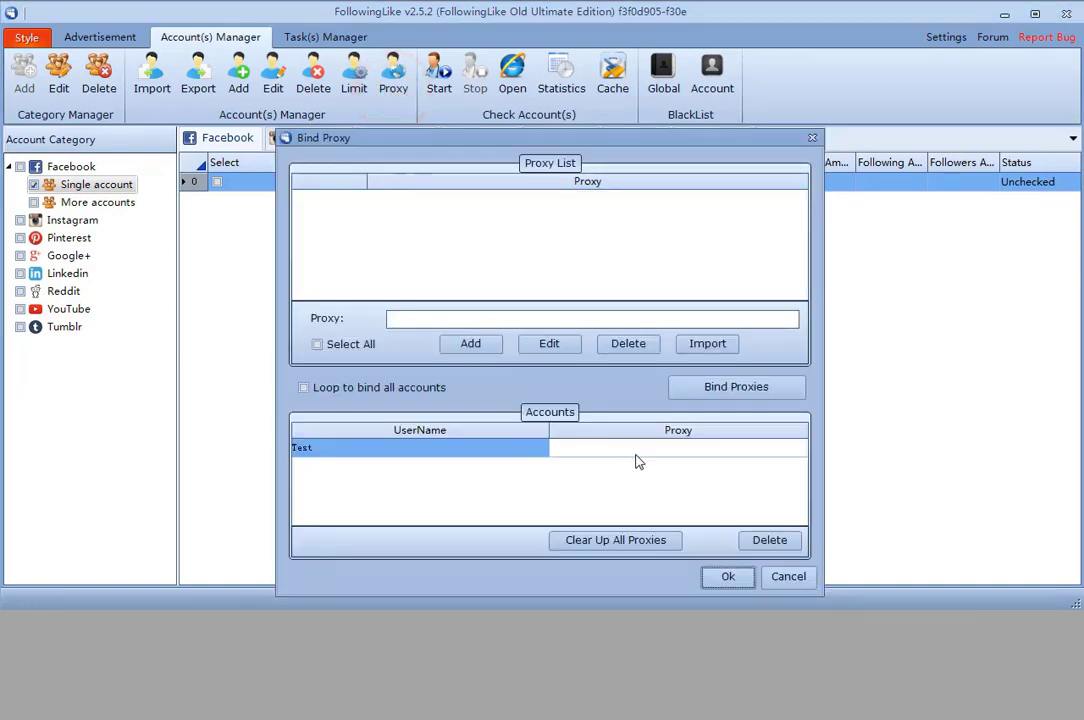
left_click(487, 312)
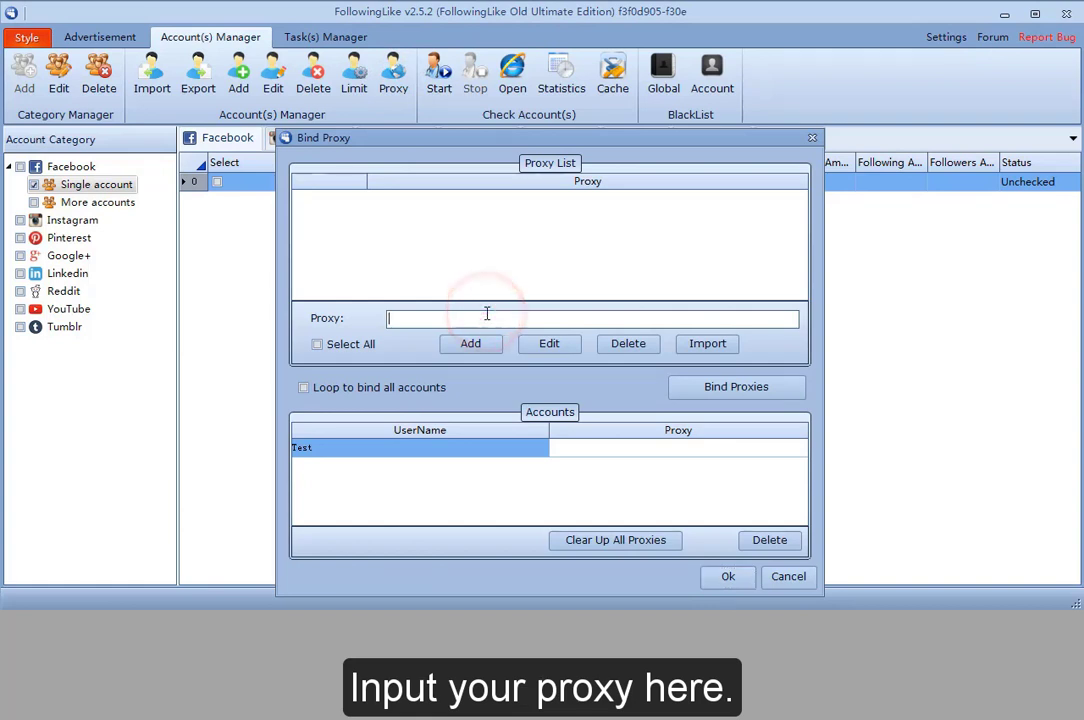
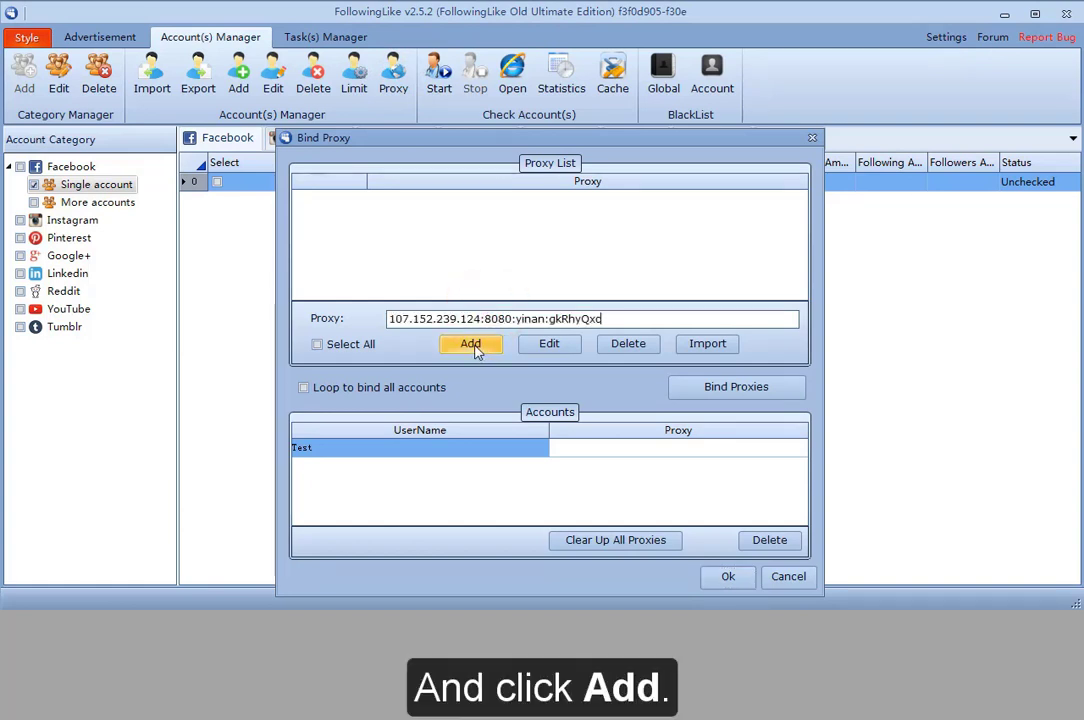
left_click(480, 344)
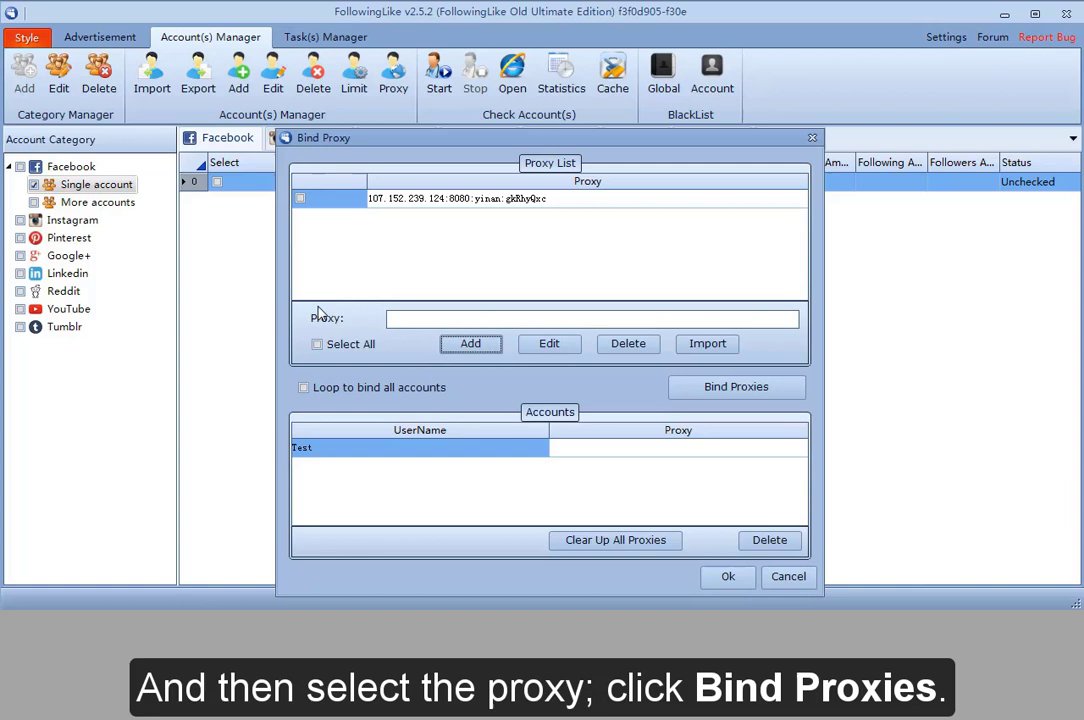
Step: Bind that proxy to the Test account, save, and show the More accounts list
left_click(300, 199)
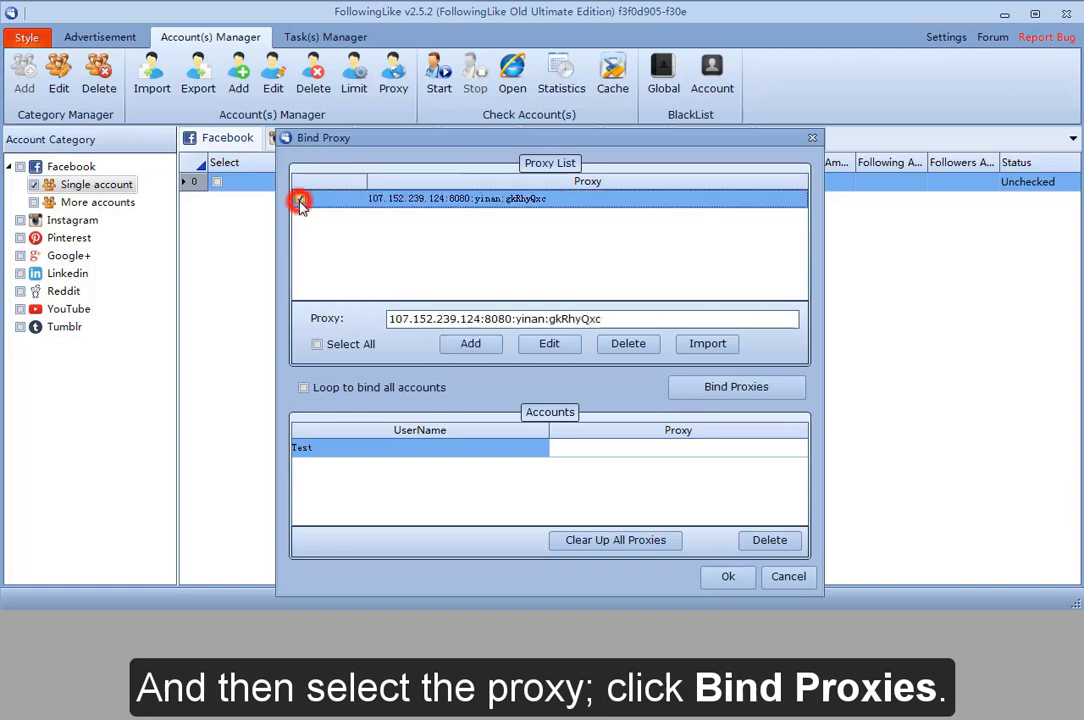
left_click(742, 393)
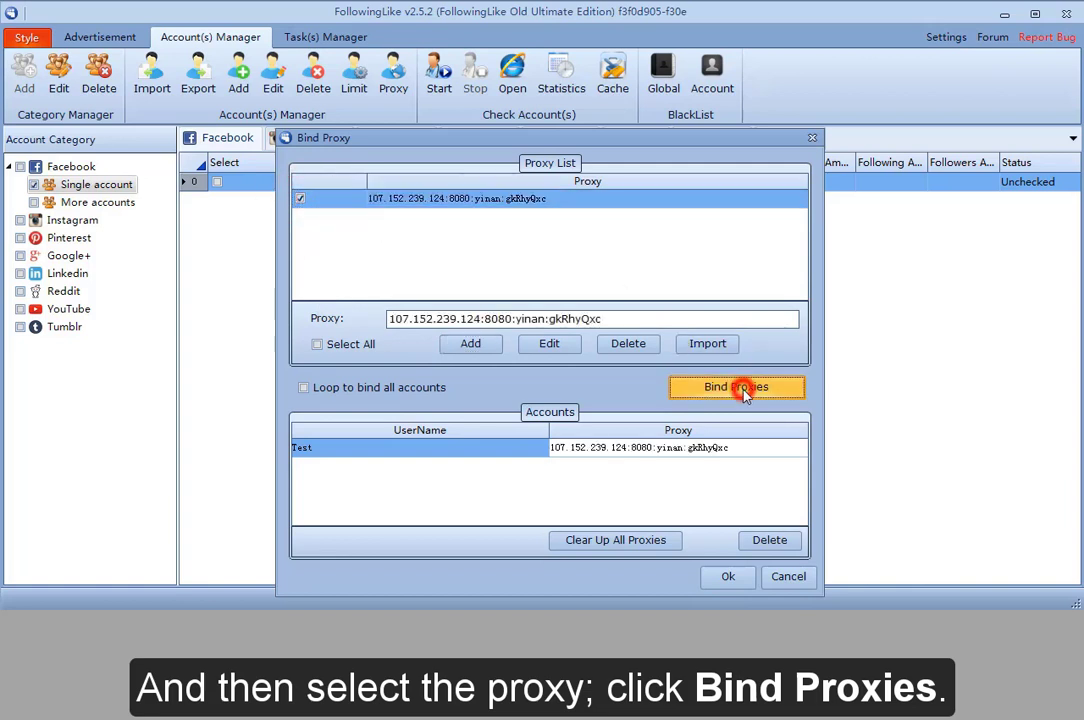
left_click(727, 577)
key("Down")
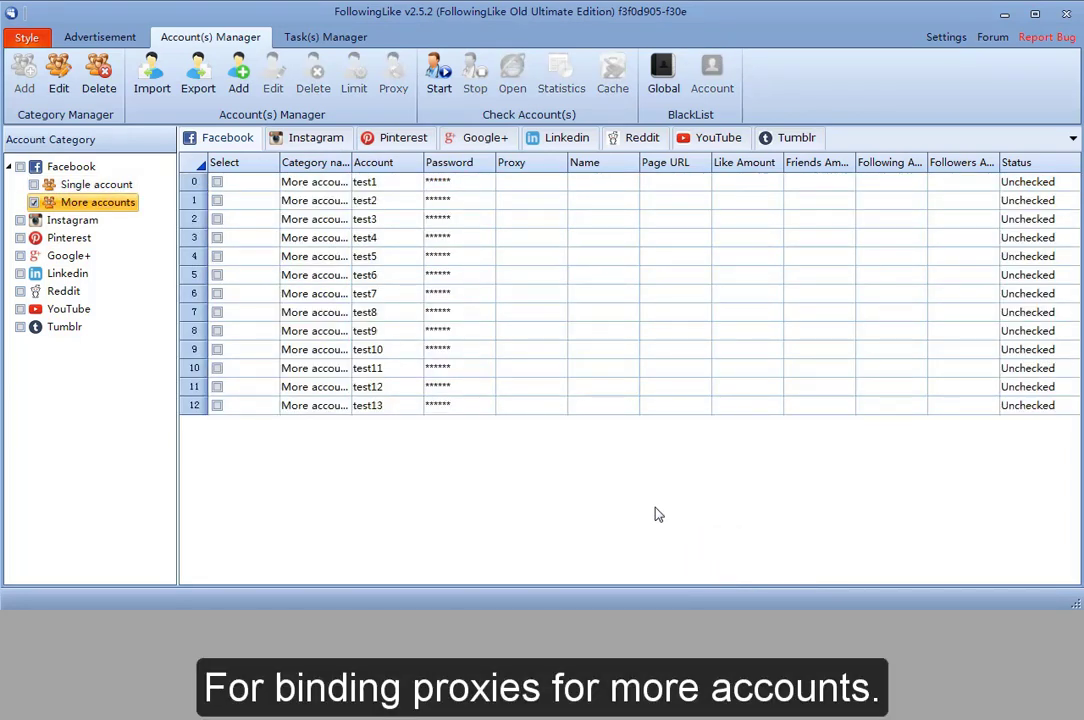
Step: Select all 13 accounts and import proxies from Proxy.txt as a Text File
left_click(194, 166)
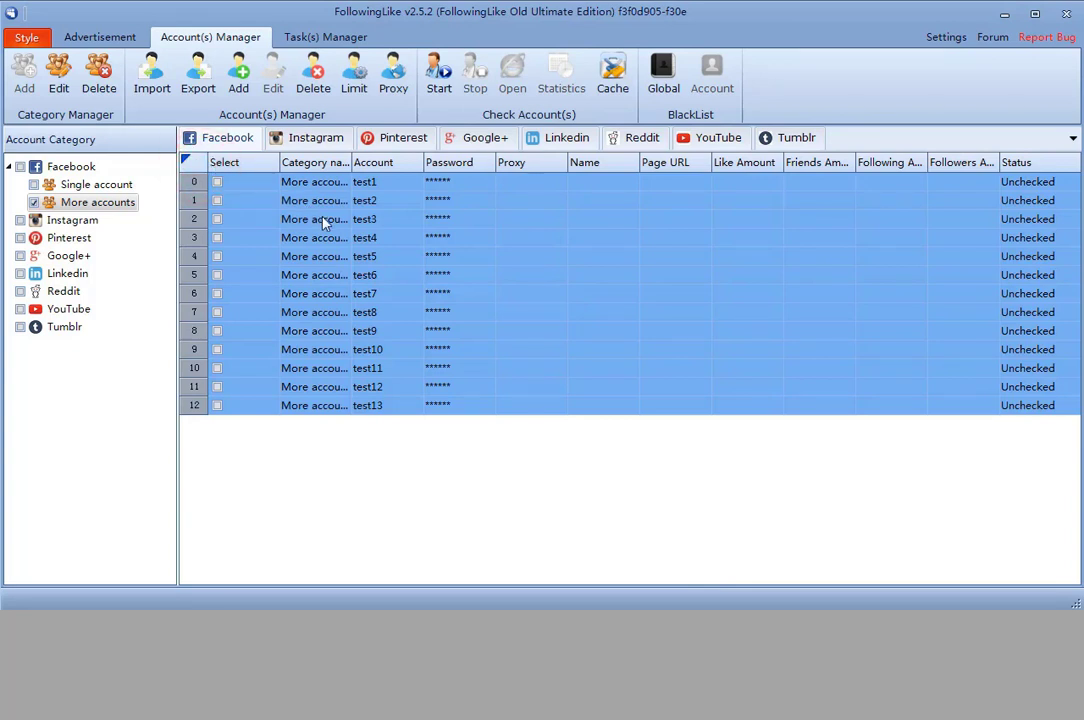
left_click(401, 92)
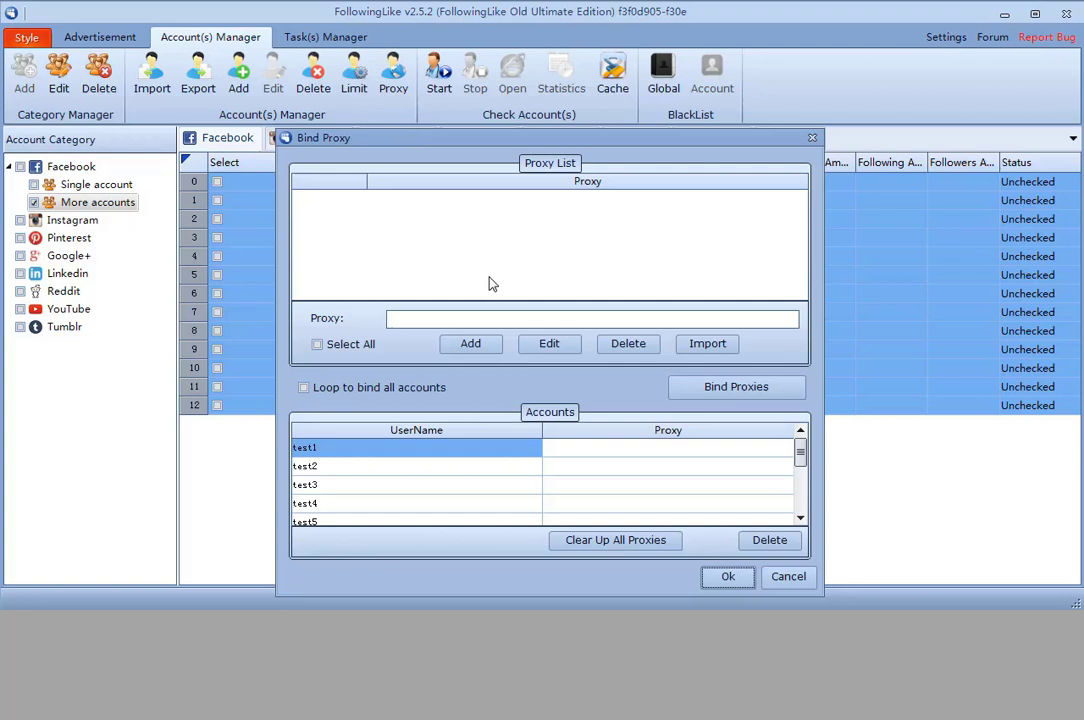
left_click(707, 345)
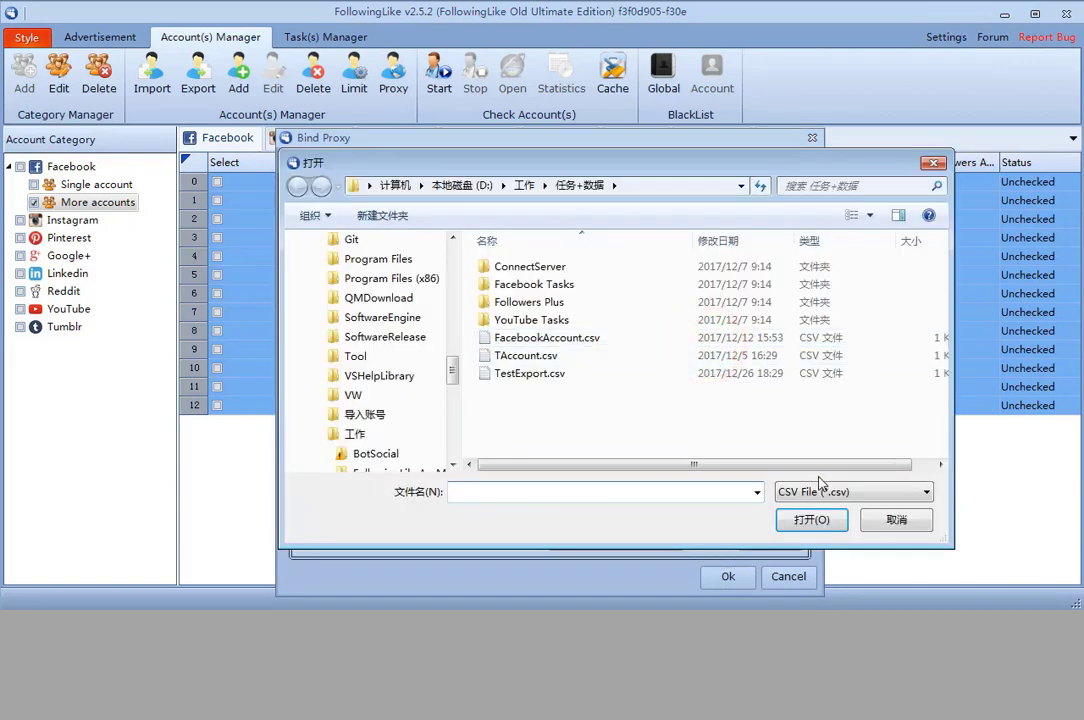
left_click(820, 490)
left_click(818, 523)
left_click(522, 356)
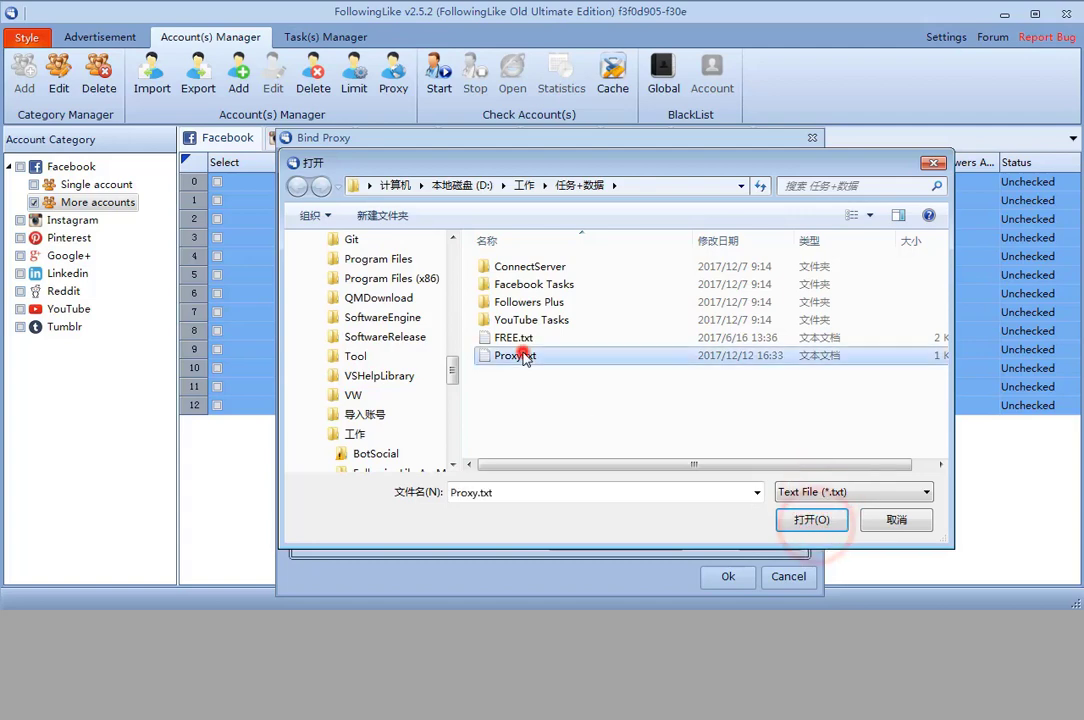
left_click(808, 520)
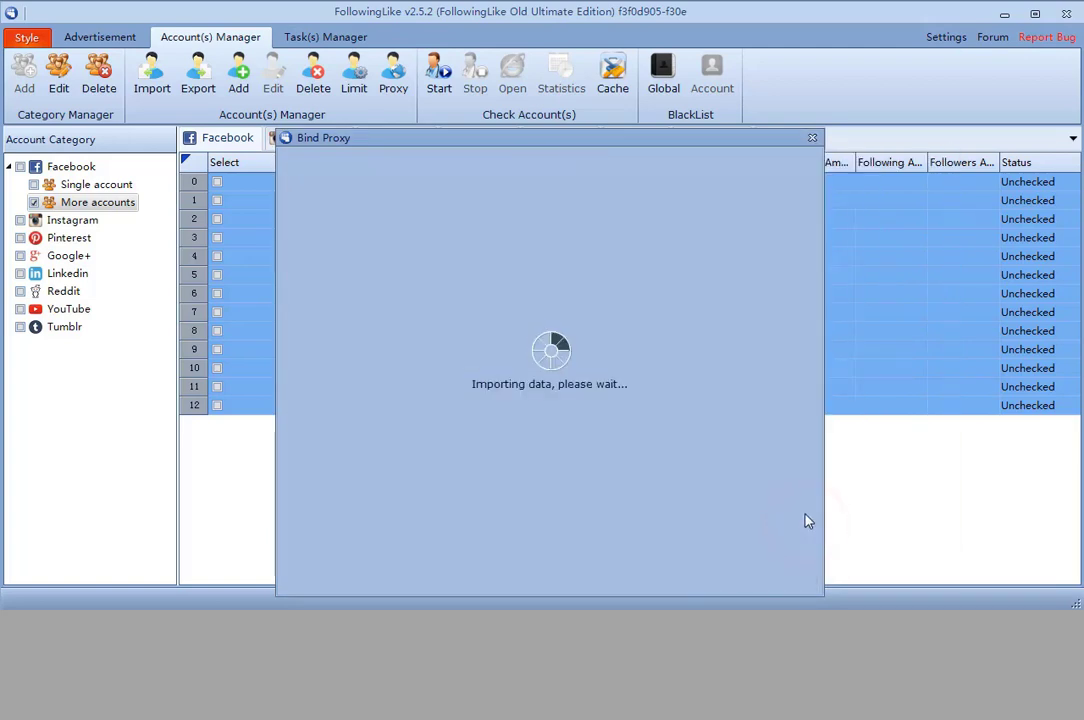
Step: Check every imported proxy, bind them across the 13 accounts, and save
left_click(337, 346)
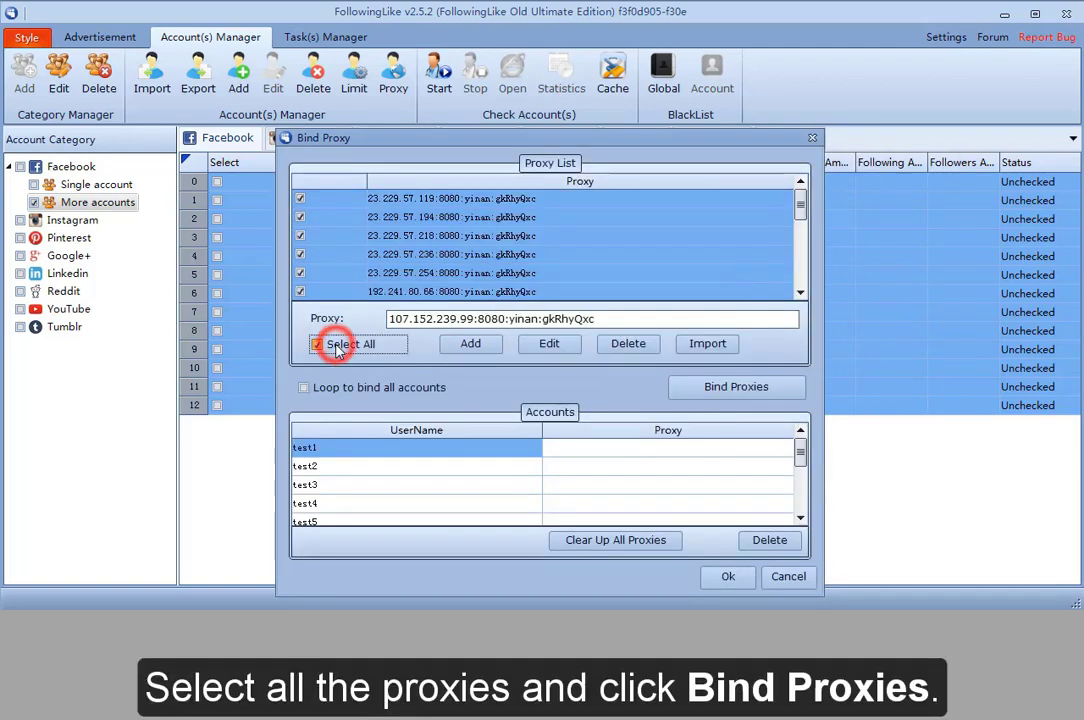
left_click(752, 392)
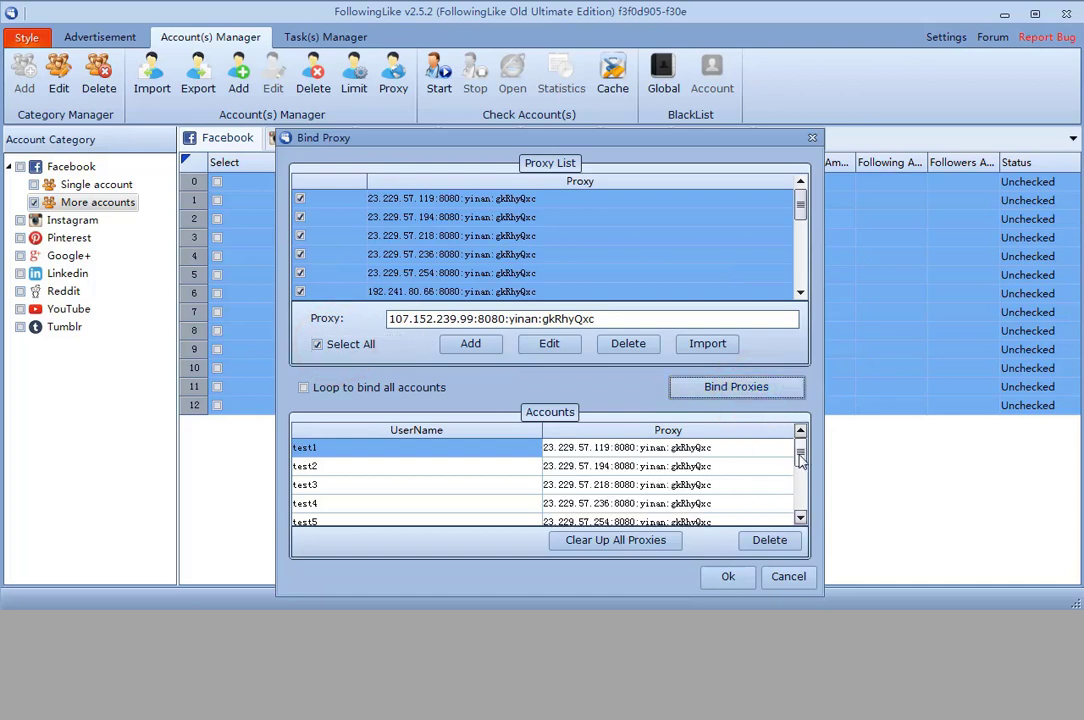
scroll(805, 452, "down", 3)
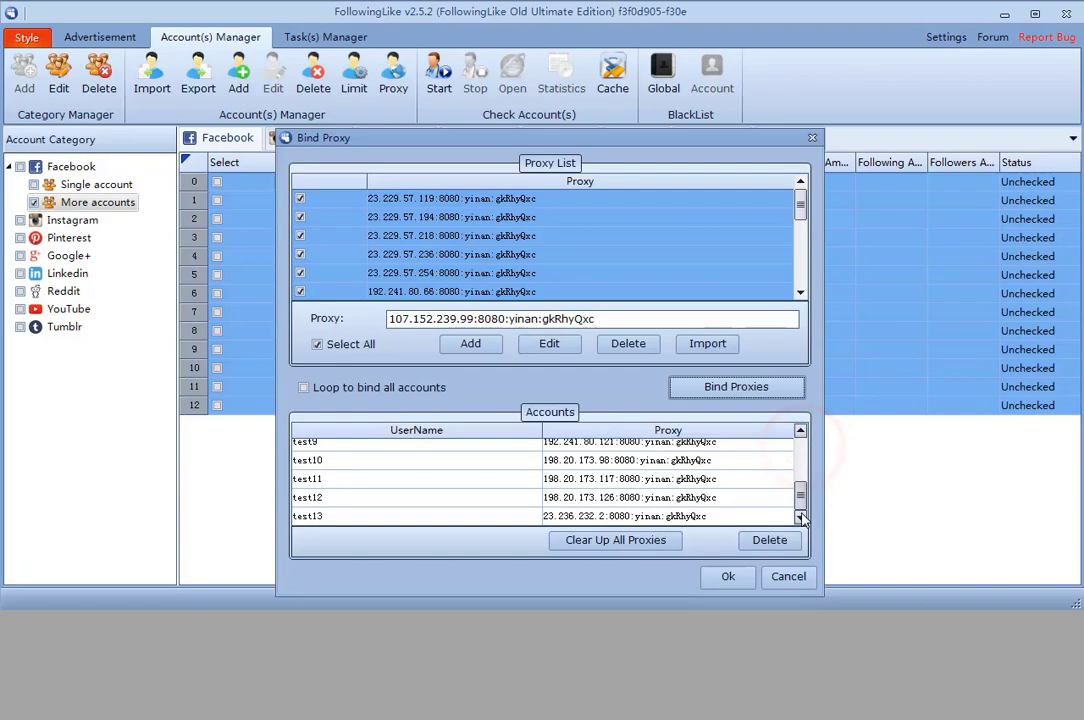
left_click(729, 577)
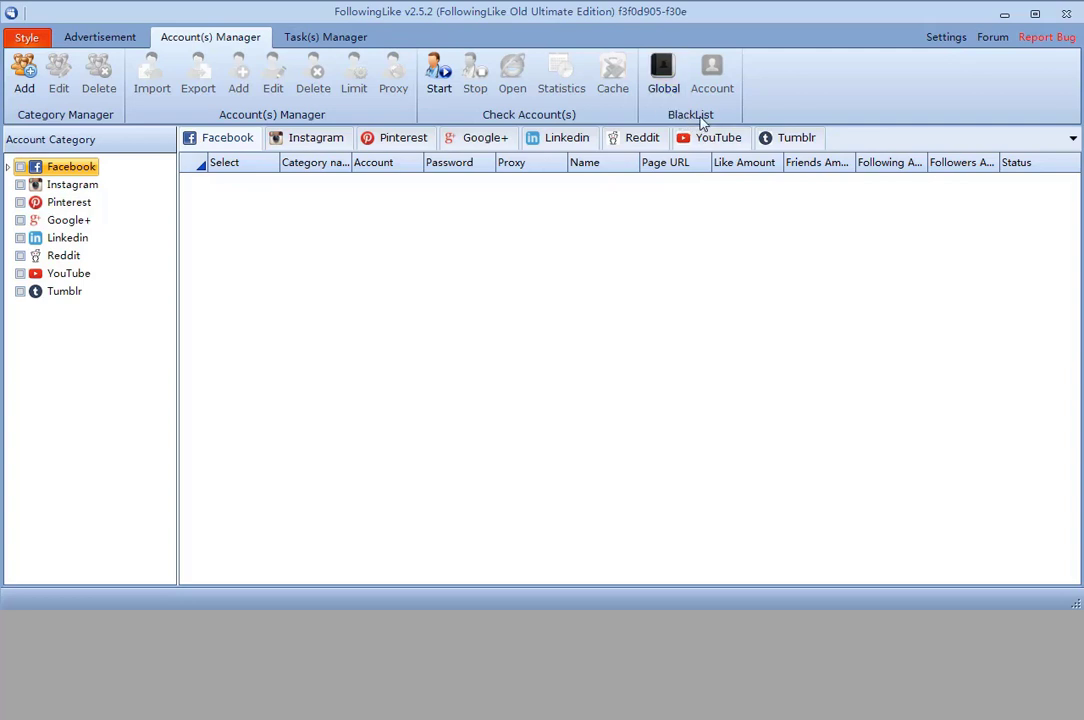
Step: Open the Global Black List from the BlackList group
left_click(664, 78)
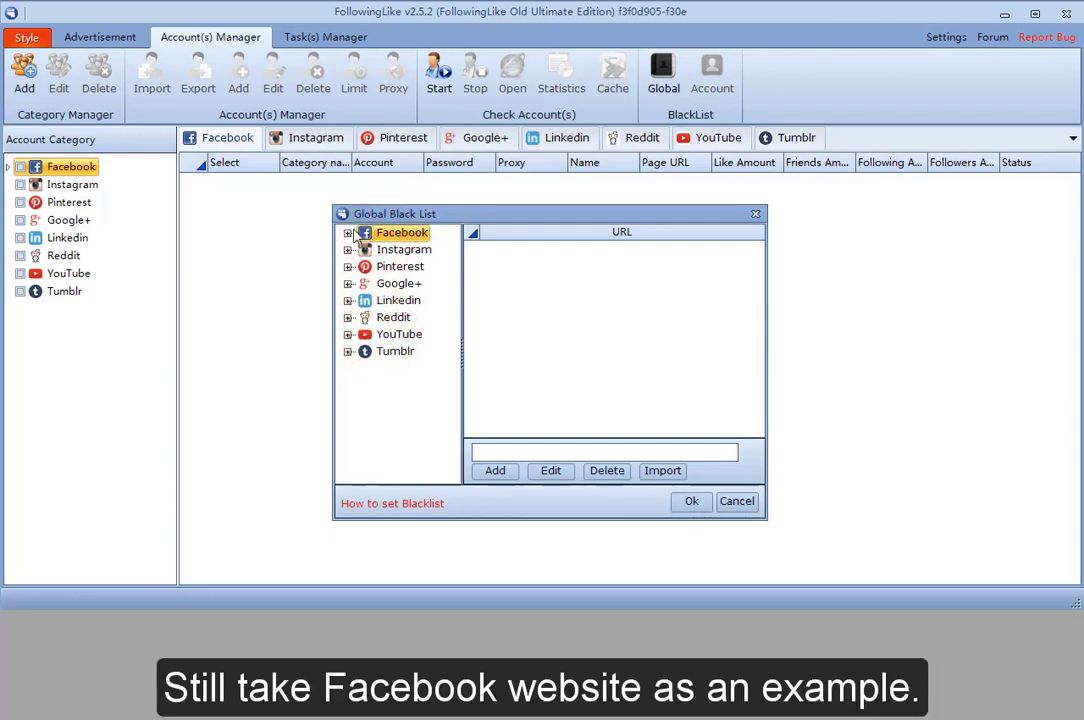
Step: Expand Facebook in the black list and select its Like Pages function
left_click(348, 233)
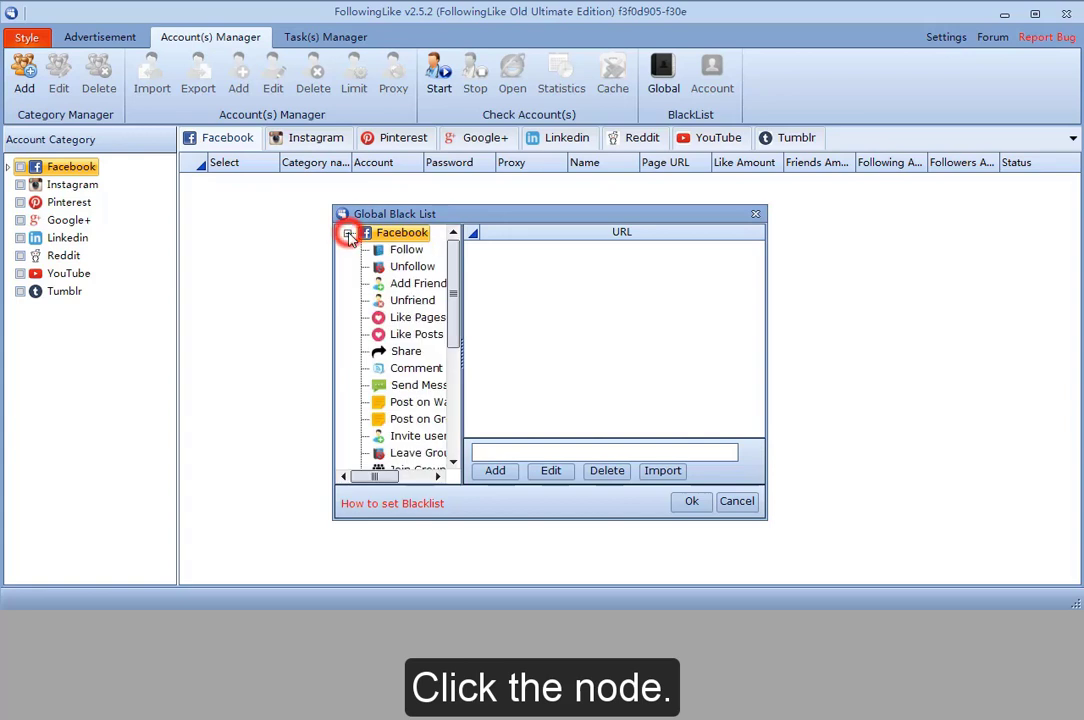
left_click_drag(453, 258, 450, 284)
left_click(406, 308)
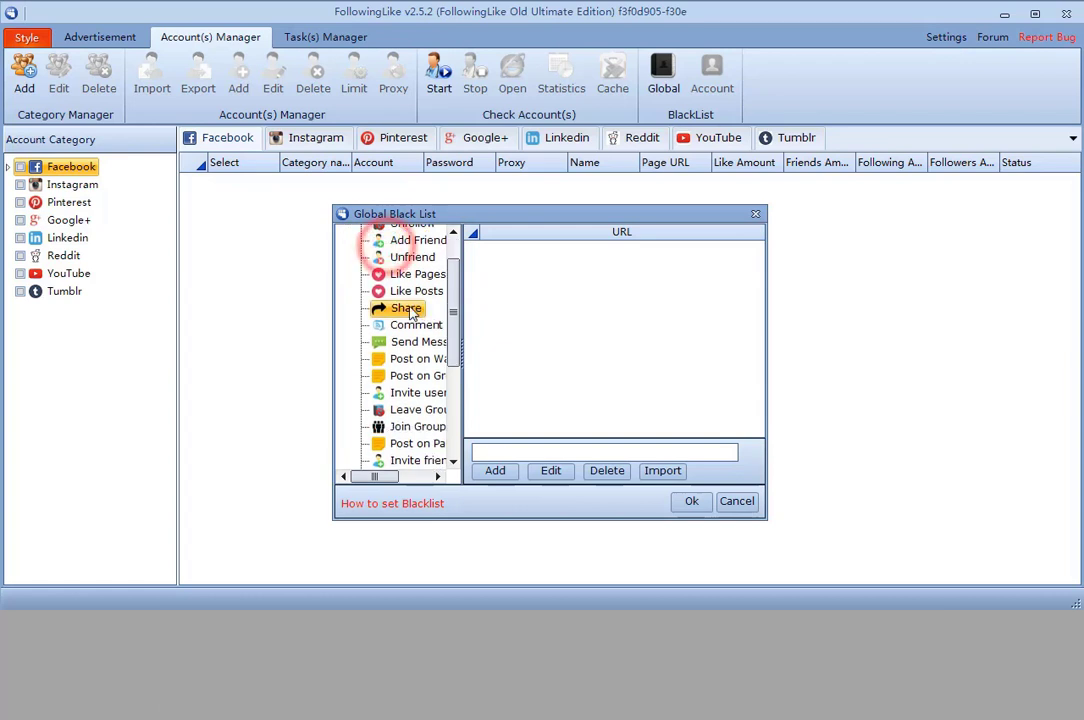
scroll(408, 313, "up", 1)
left_click(405, 317)
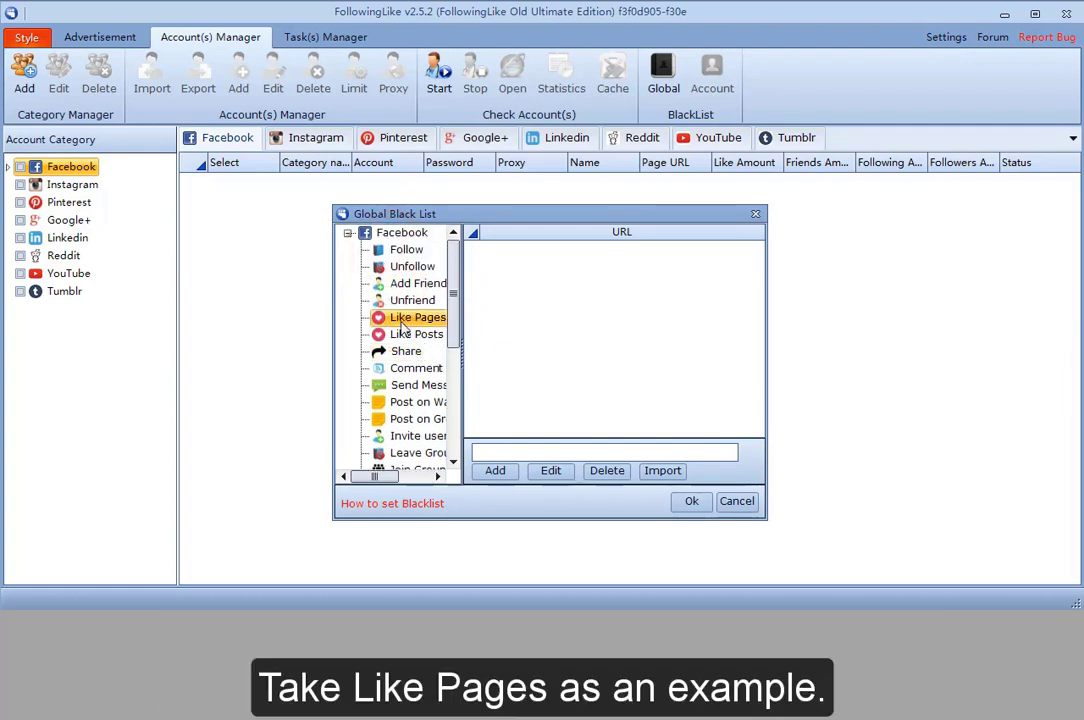
Step: Paste the The-king Facebook page URL, add it to Like Pages, and save
left_click(534, 451)
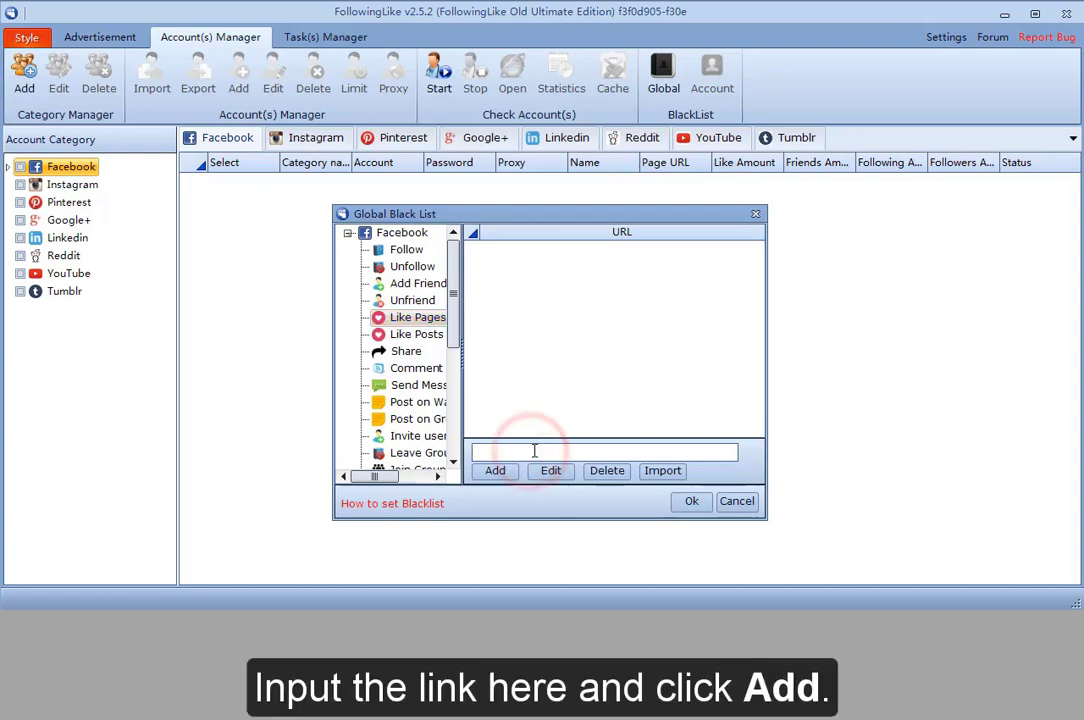
key("ctrl+v")
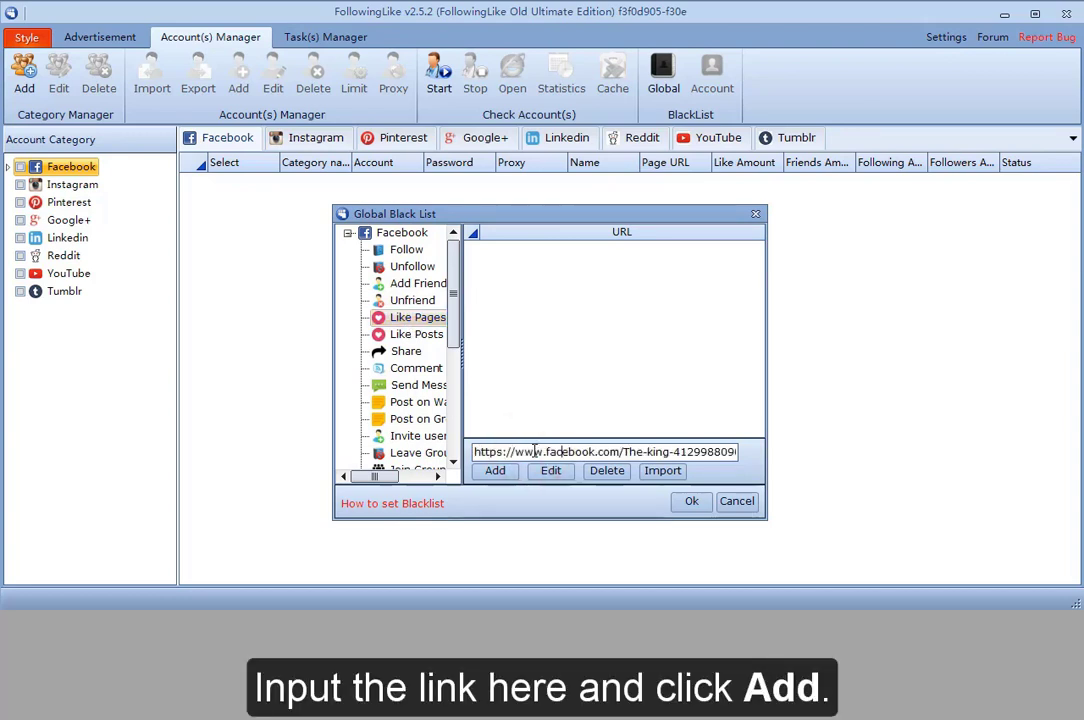
left_click(495, 470)
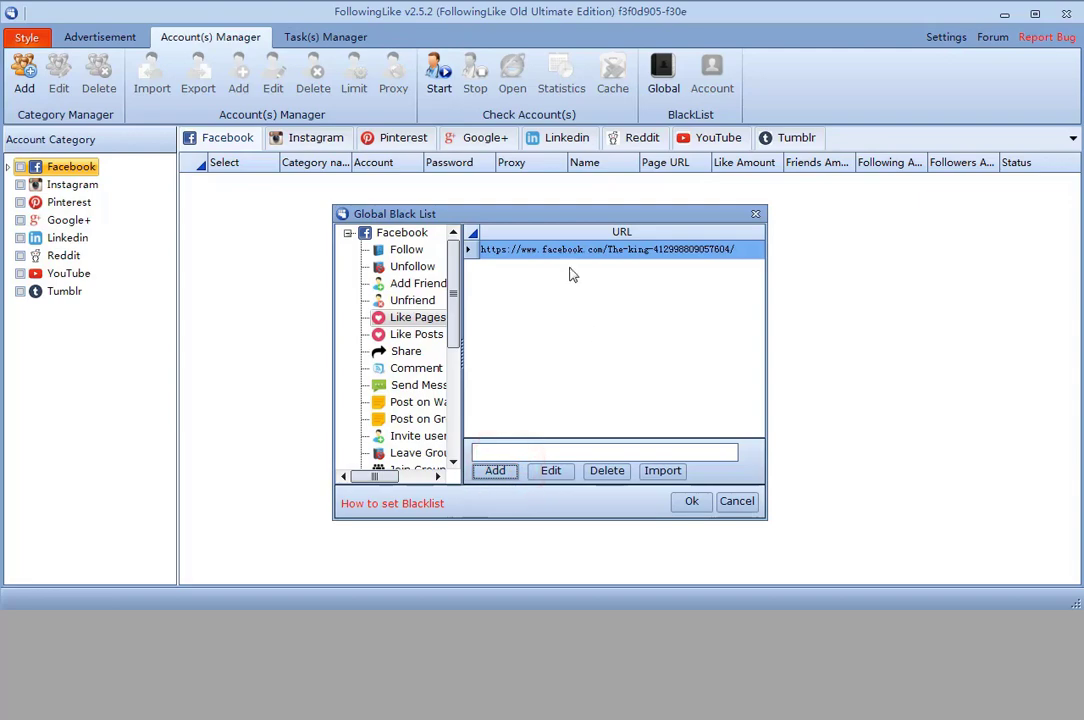
left_click(690, 504)
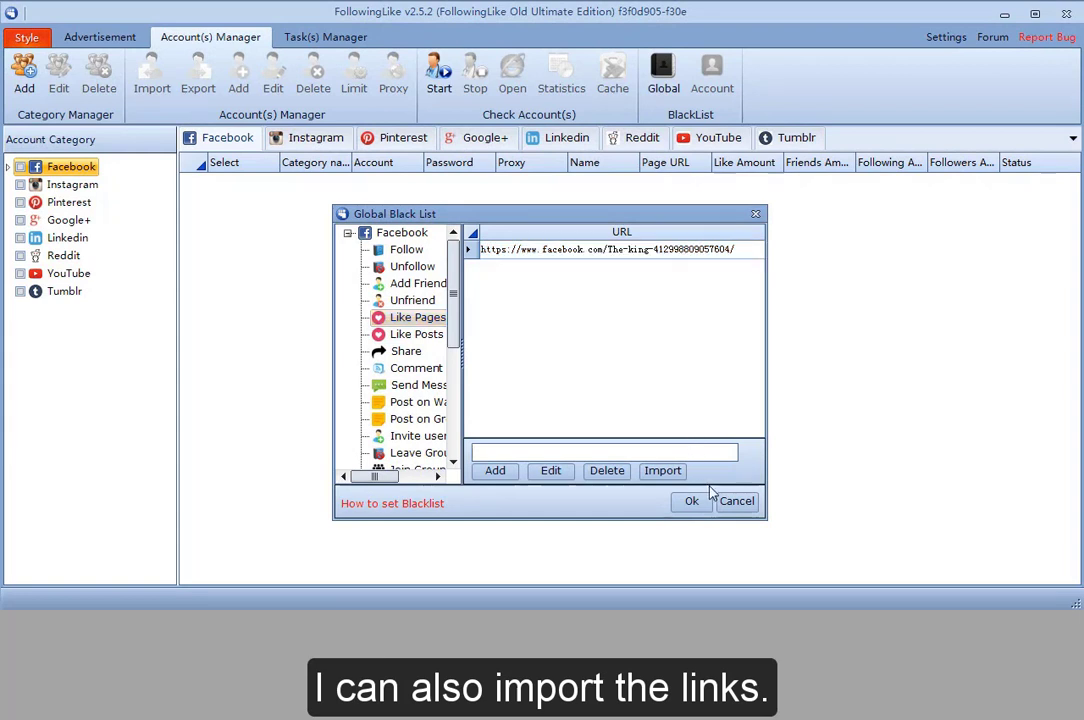
Step: Import the Facebook links from FacebookTest.txt (Text File type) into Like Pages and save
left_click(662, 470)
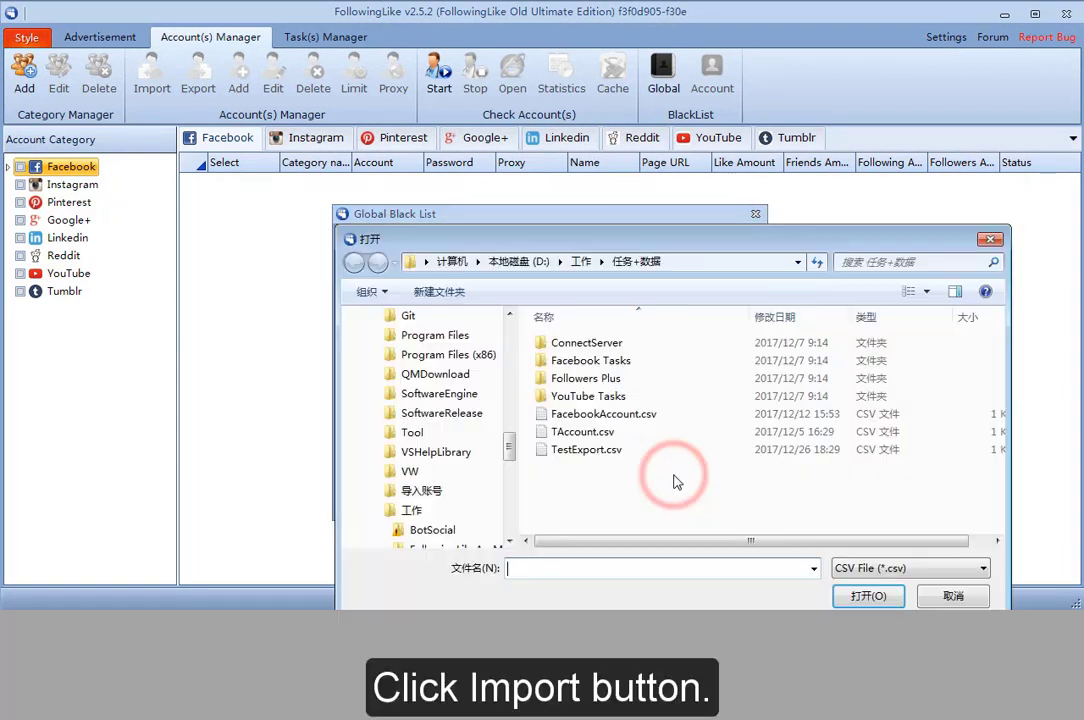
left_click(915, 568)
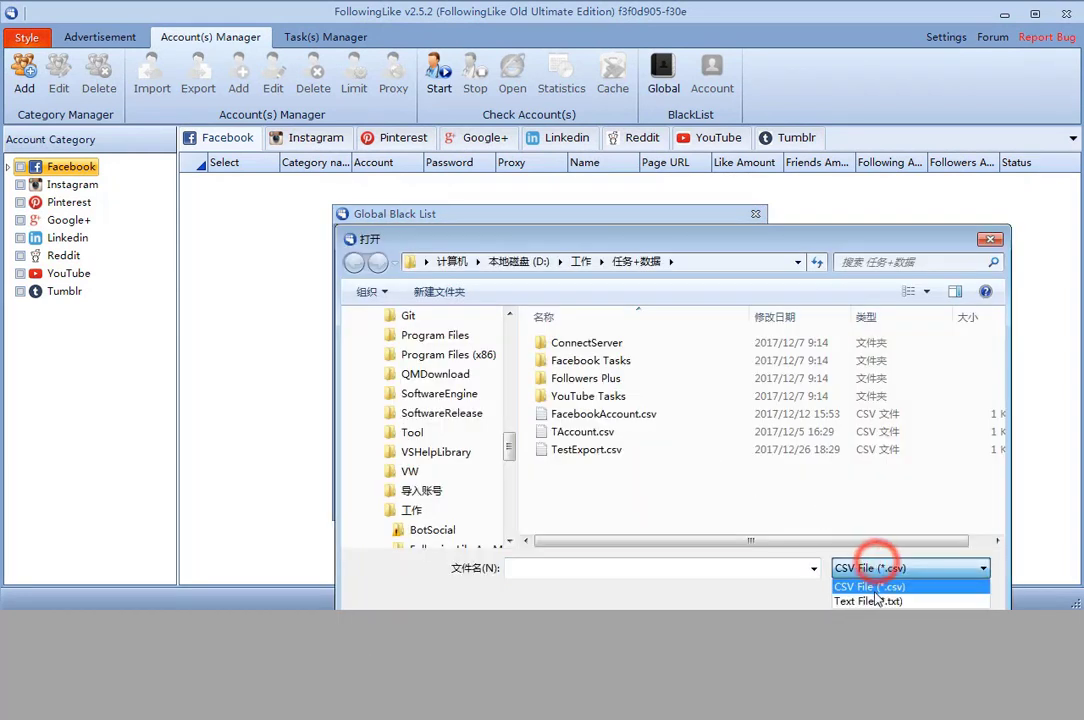
left_click(870, 600)
left_click(617, 414)
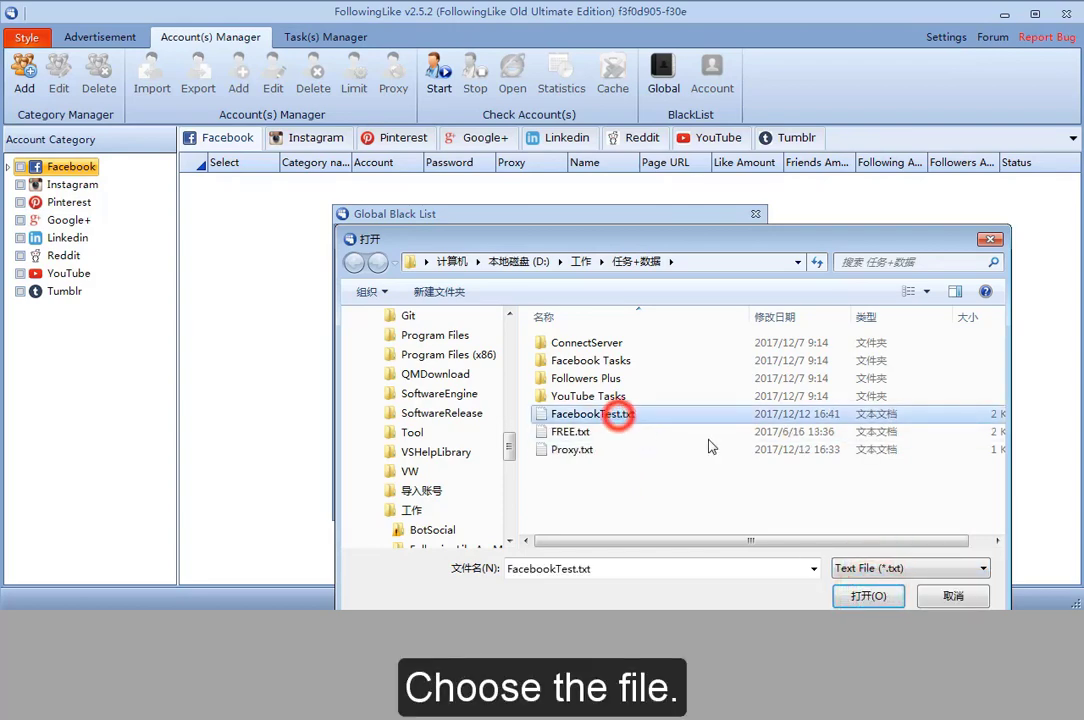
left_click(870, 596)
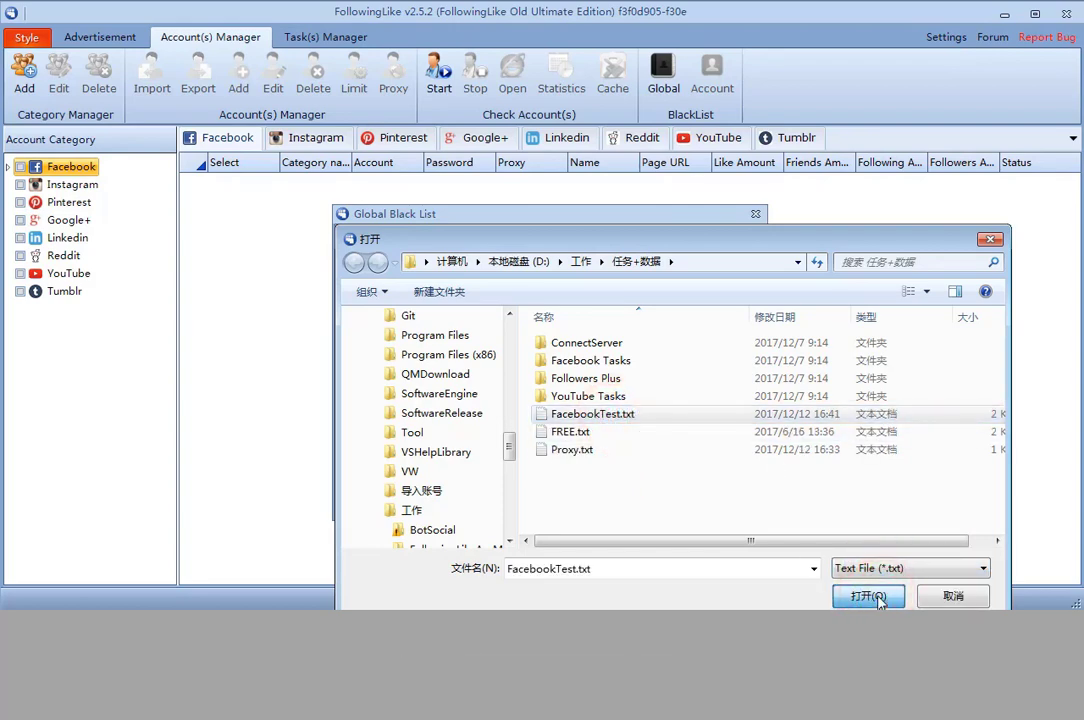
left_click(868, 596)
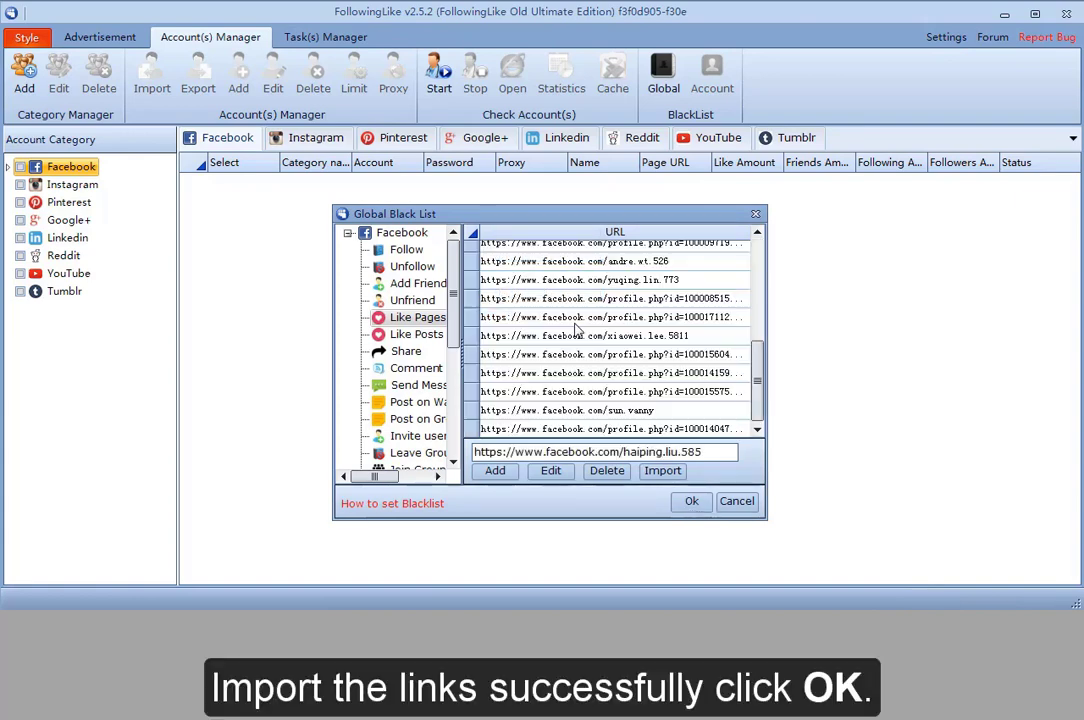
left_click(691, 502)
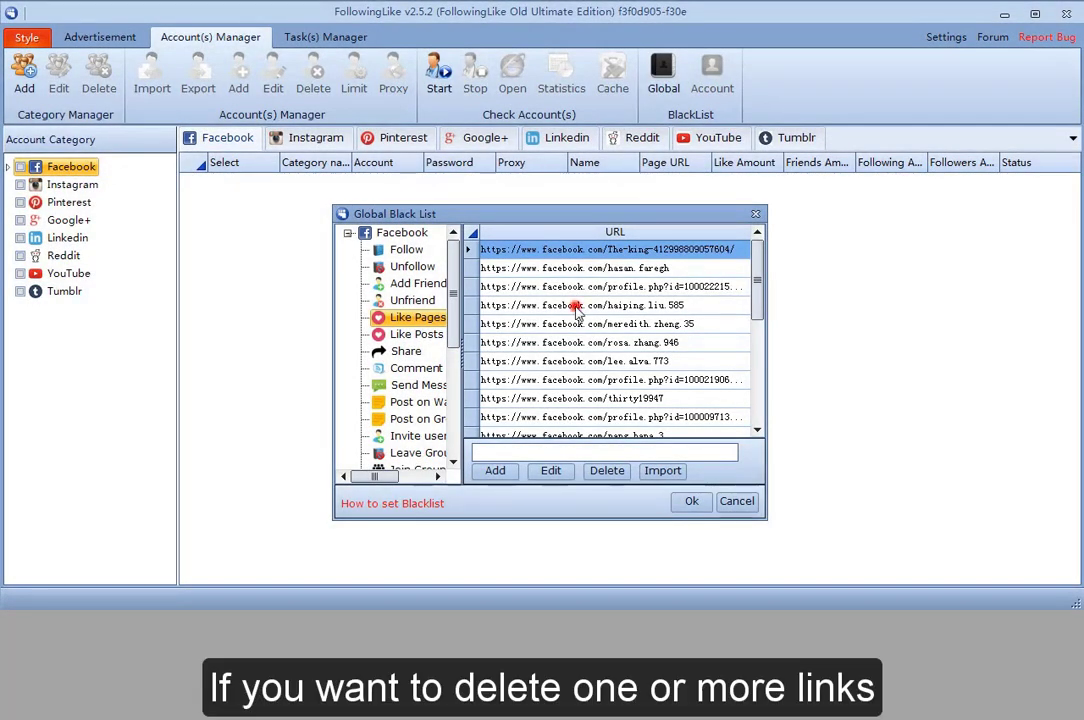
Step: Delete five consecutive Facebook links from Like Pages, then save and close the list
left_click_drag(577, 310, 573, 384)
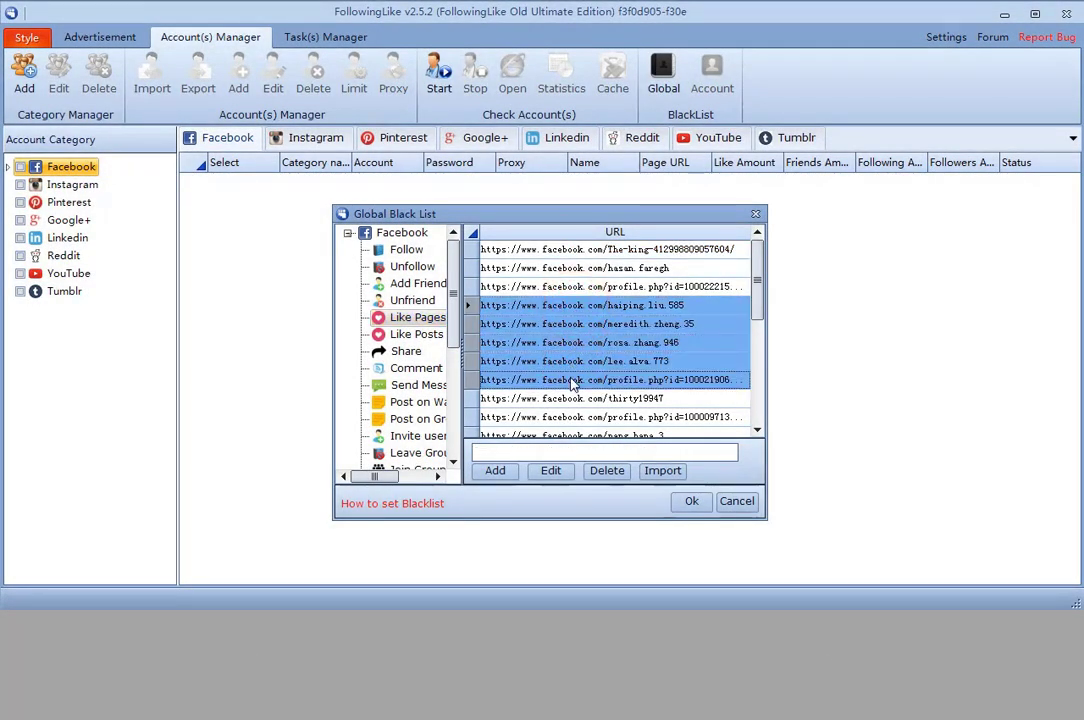
left_click(604, 472)
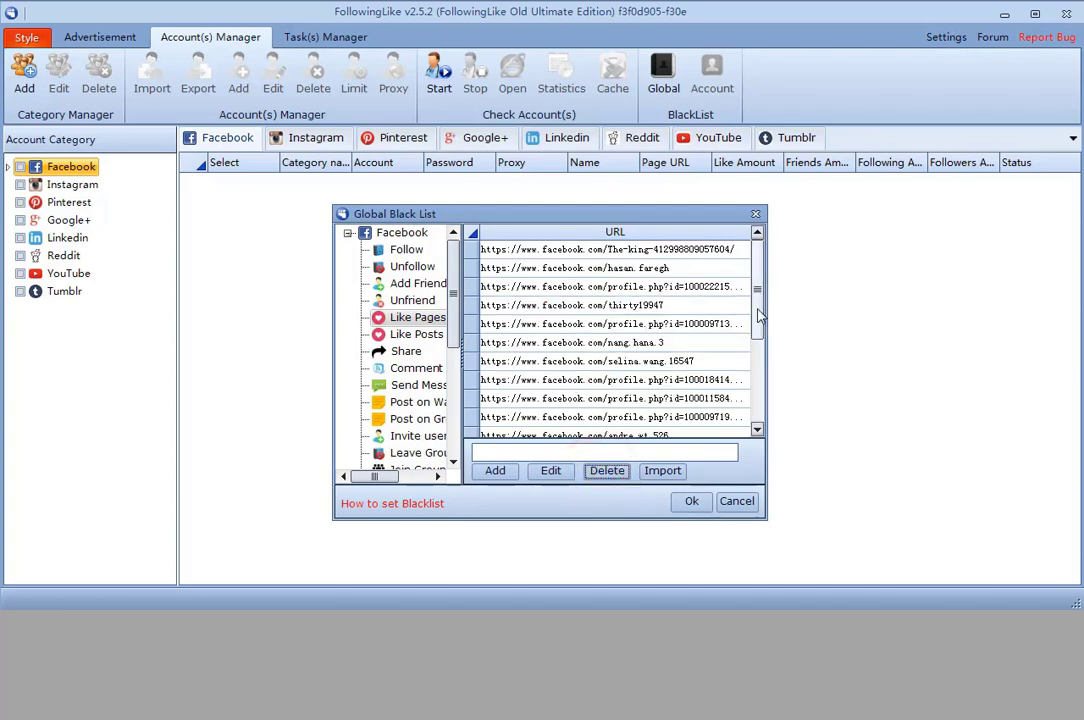
left_click(691, 502)
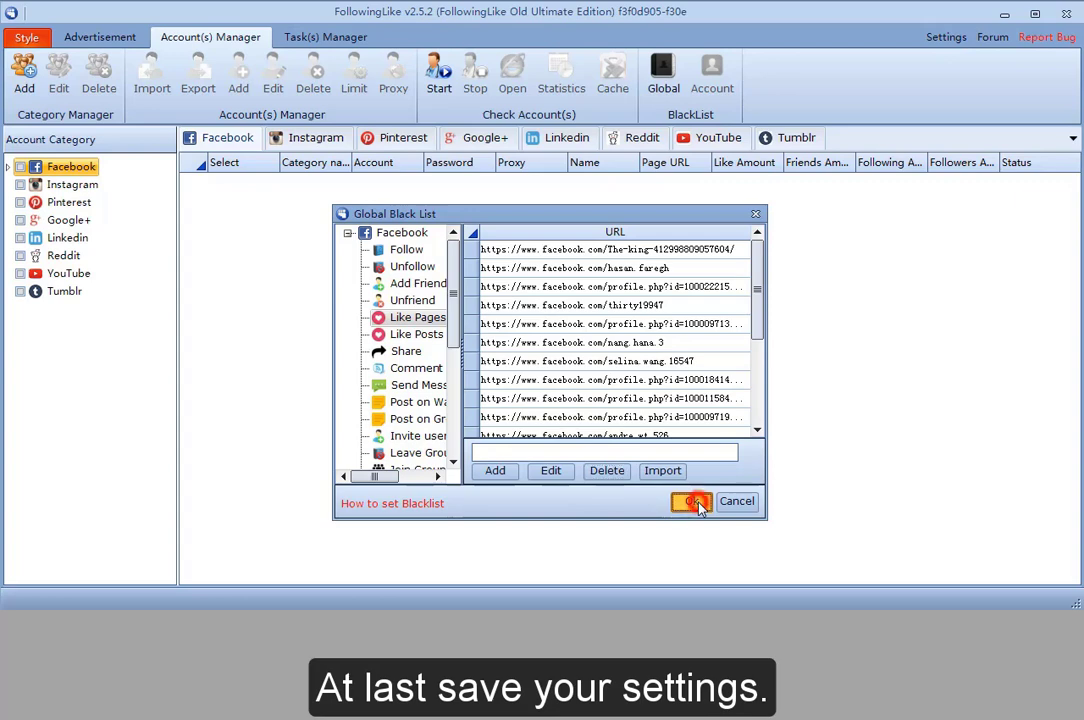